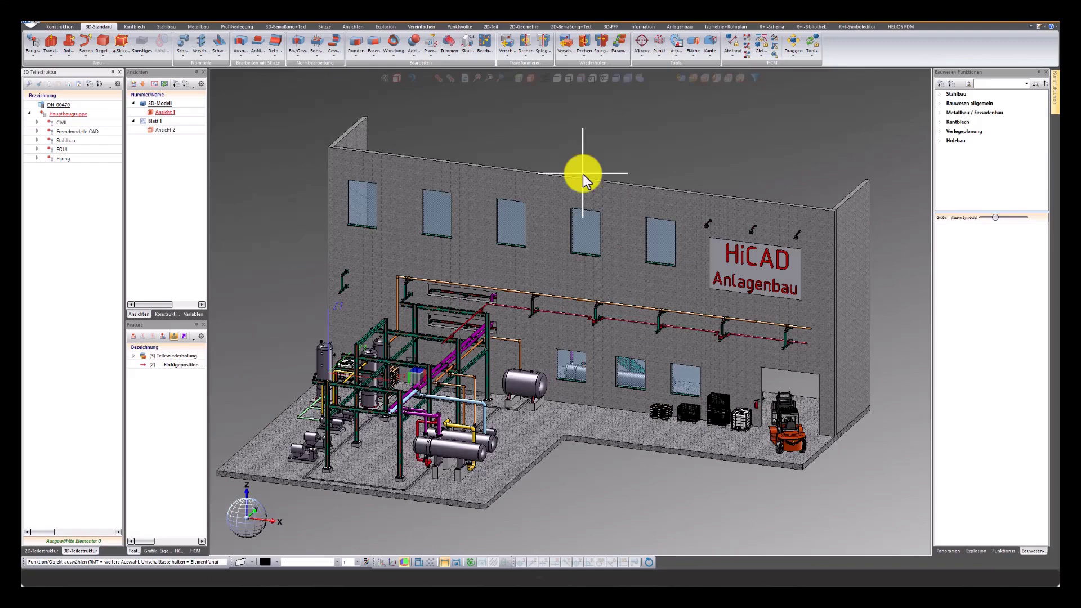
- Select a Rohrleitung_2 pipe and zoom onto the two pumps with the Anlagenbau ribbon active
left_click(330, 163)
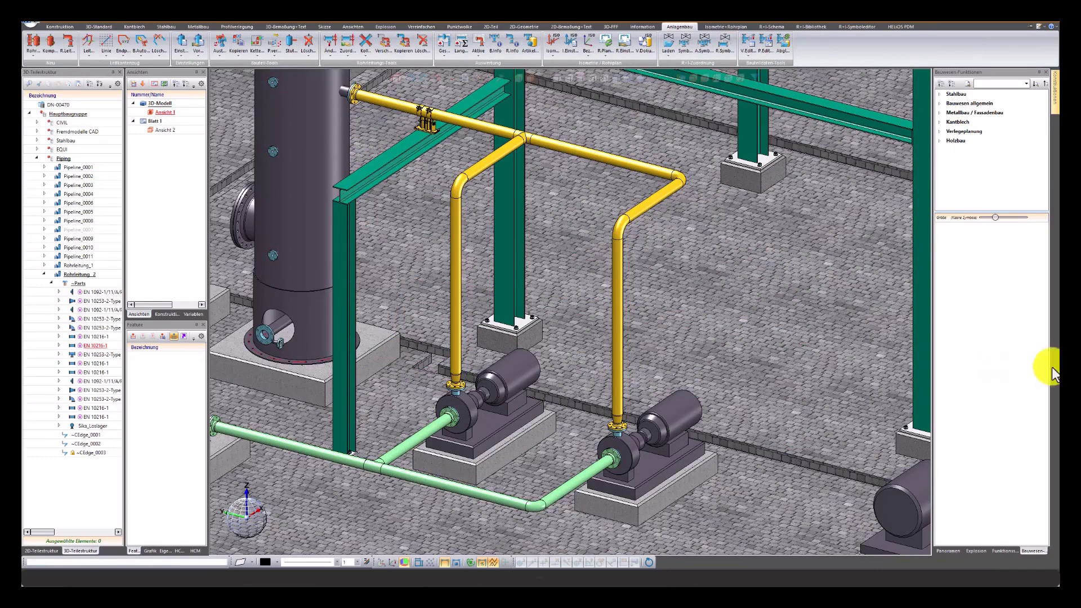
- Exchange the vertical pipe above the right pump for an Armatur fitting
right_click(615, 319)
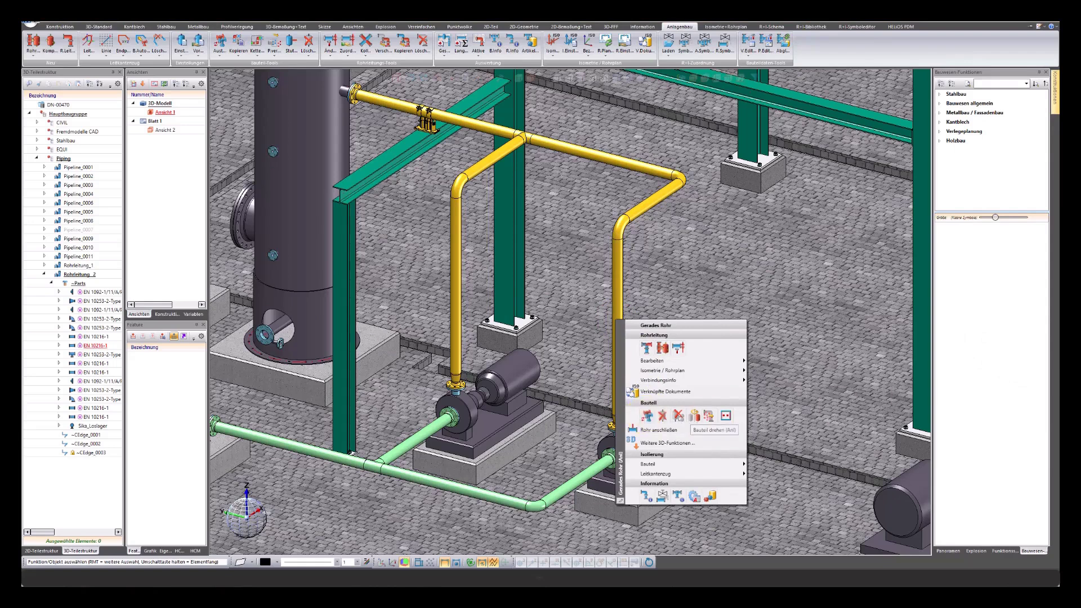
left_click(647, 416)
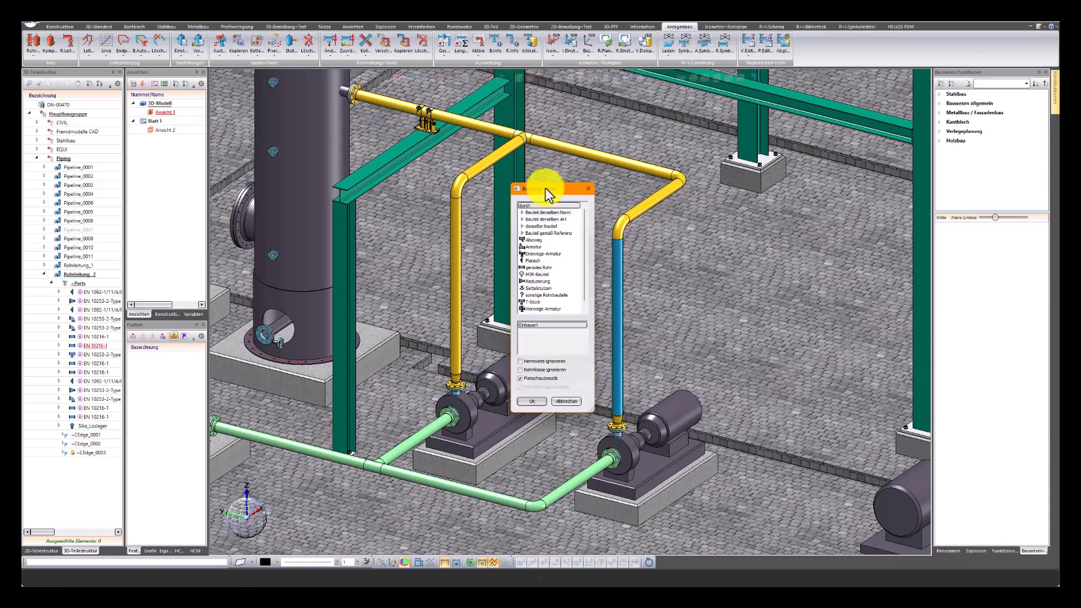
left_click(529, 247)
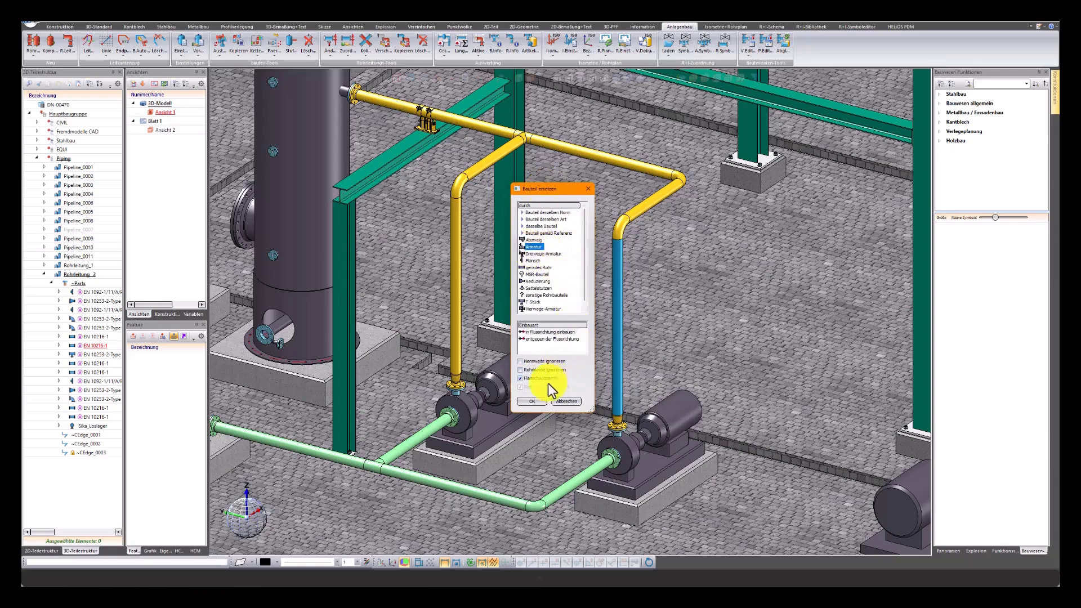
left_click(539, 402)
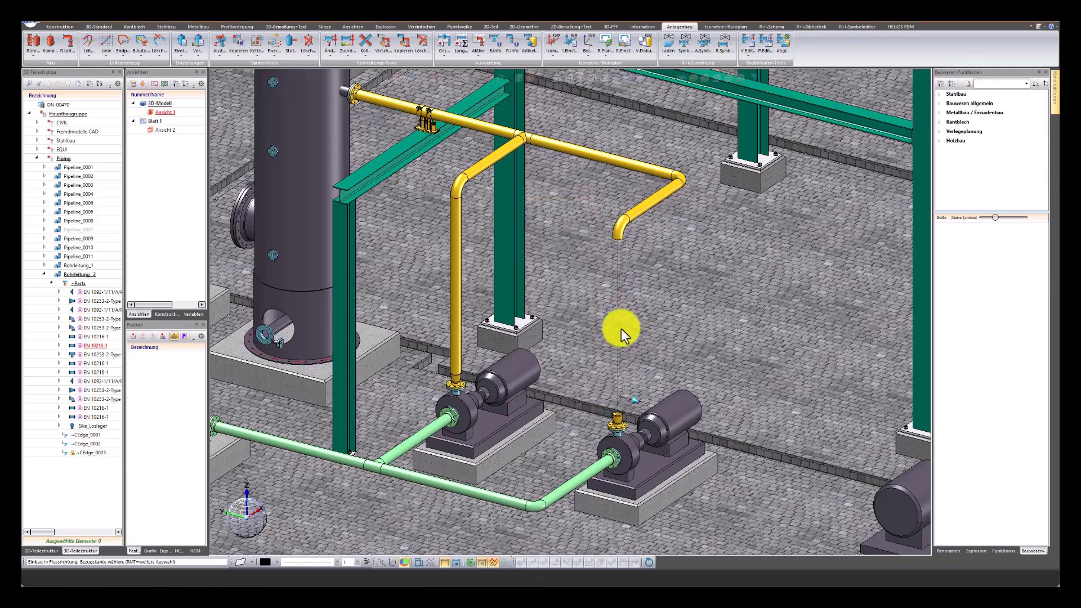
- Pick the reference edge and choose the ARI_HAV_DN100_PN16 valve from the search results
left_click(617, 309)
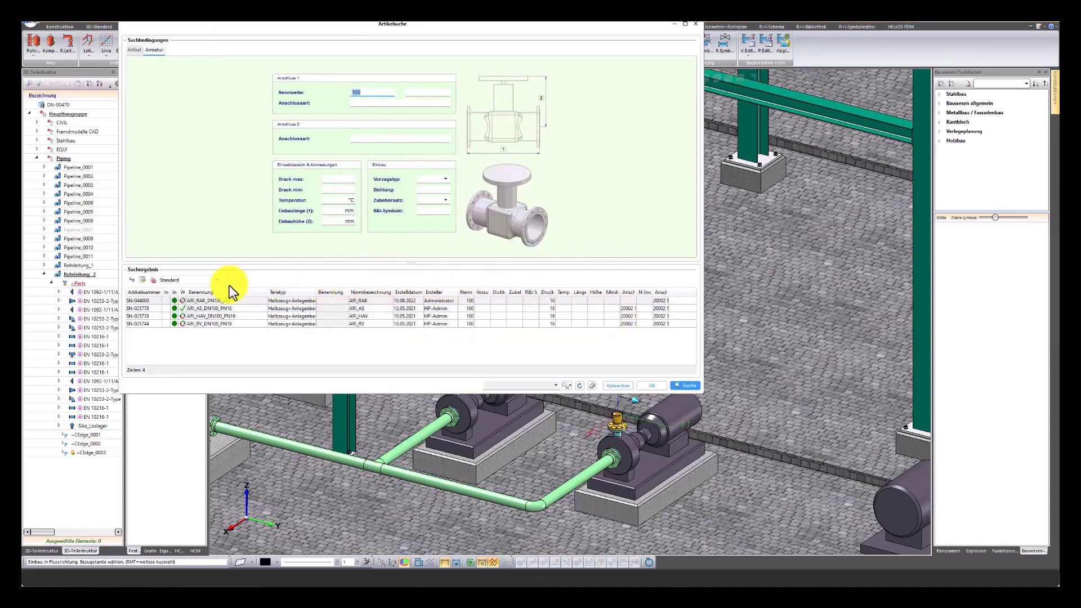
left_click(220, 317)
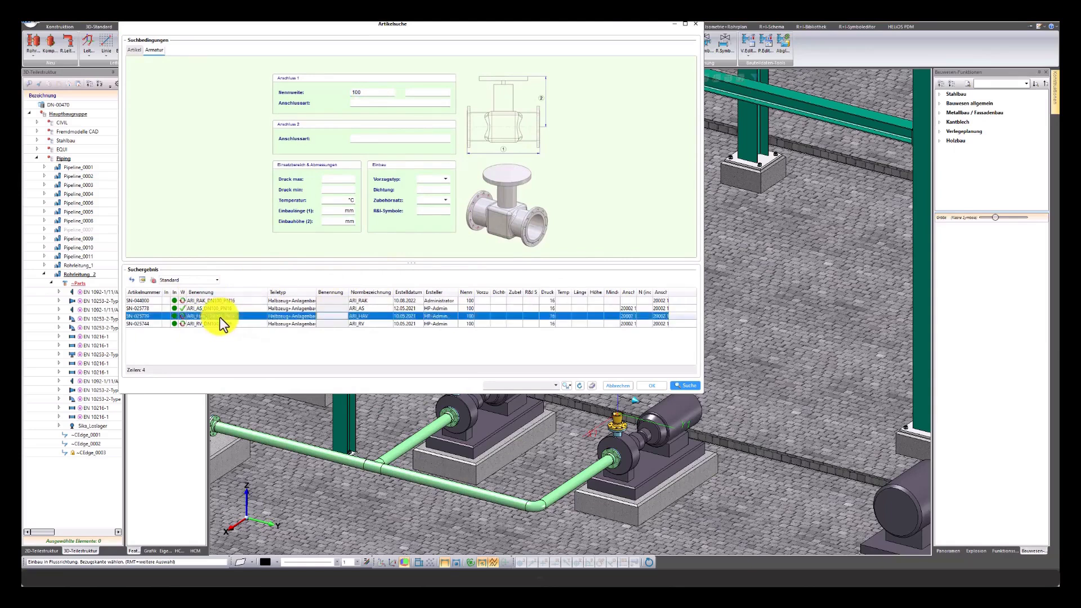
left_click(654, 387)
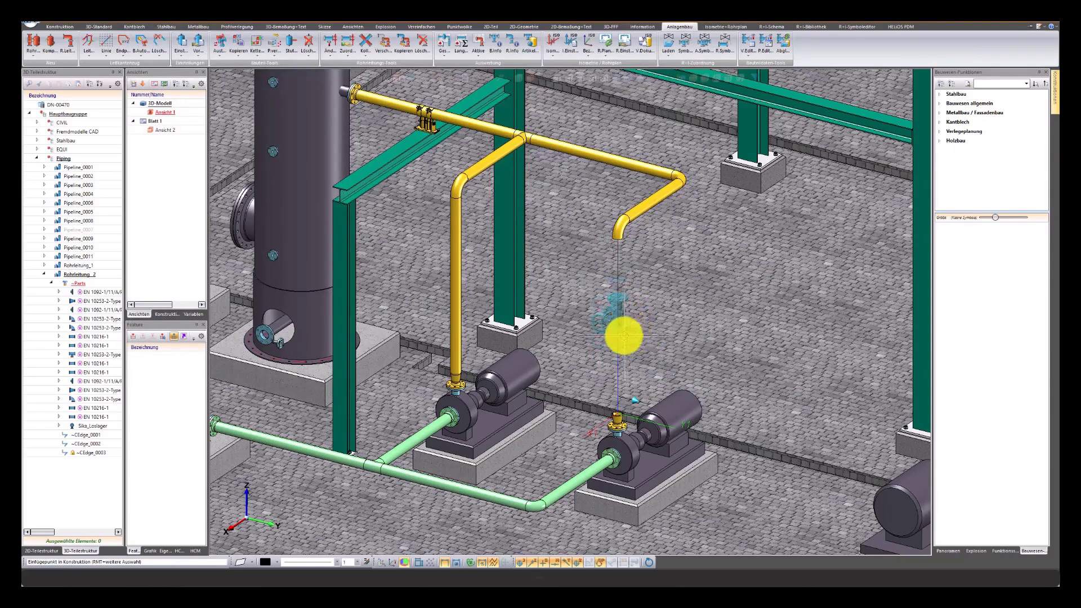
- Place the ARI_HAV valve on the vertical pipe axis, keeping its default rotation
left_click(623, 331)
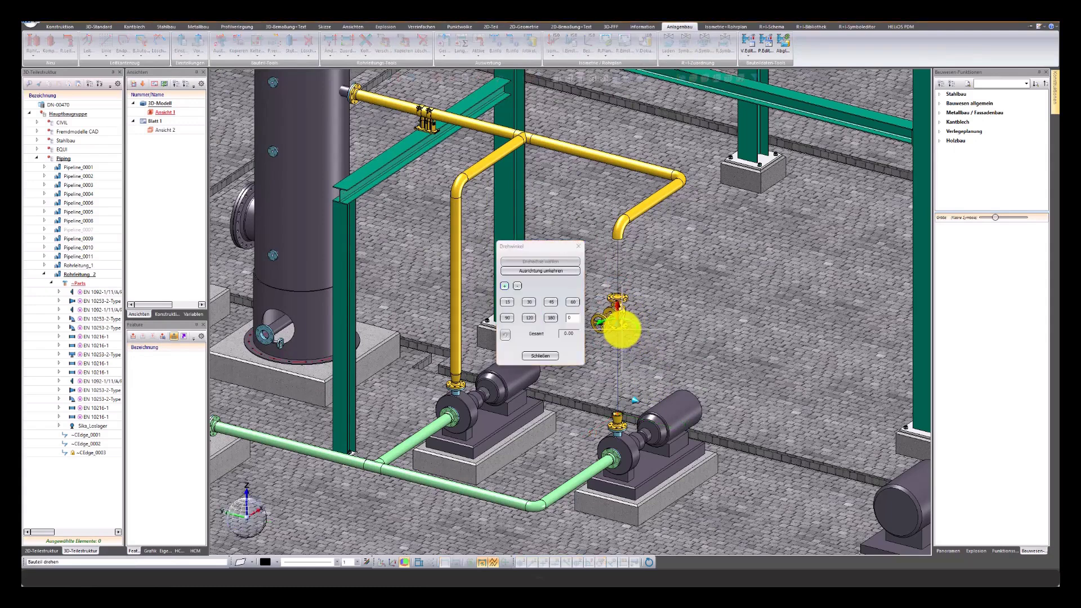
left_click(622, 331)
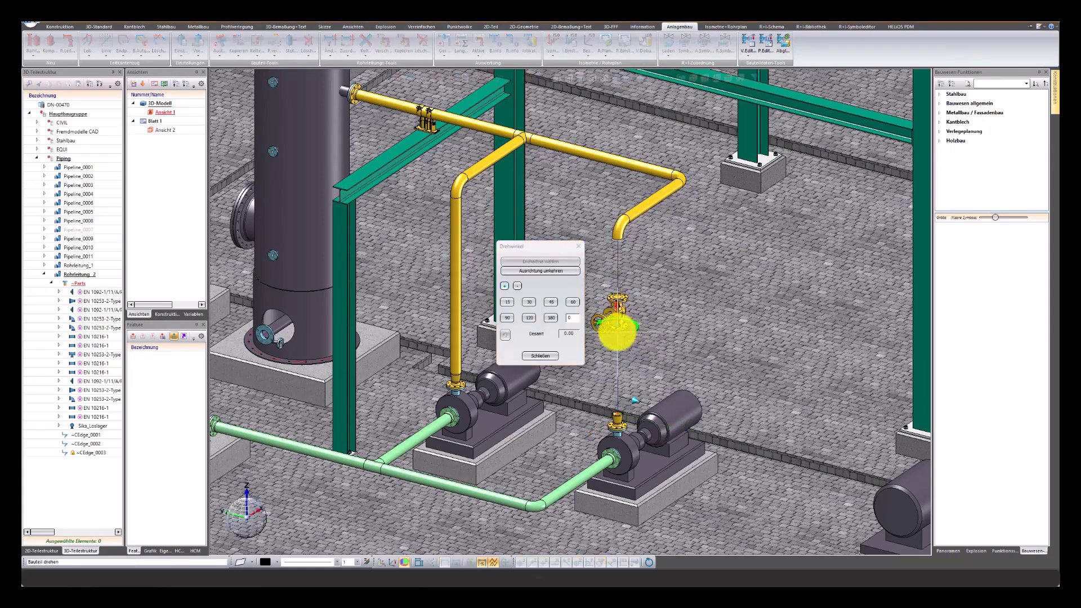
left_click(542, 357)
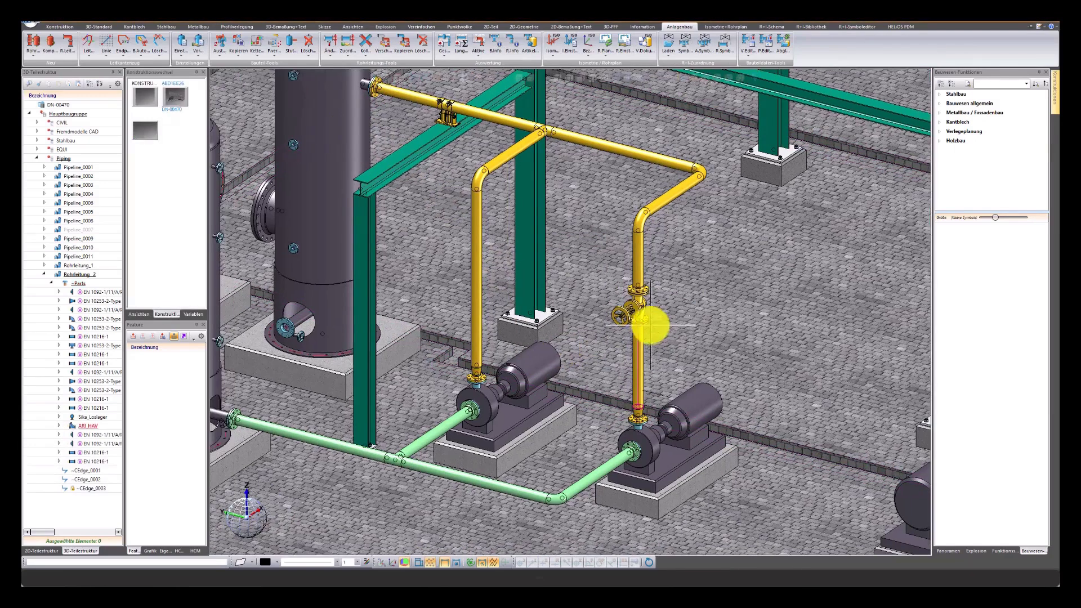
- Reroute the valve's vertical pipe segment to a new target point using Dyn. Verlaufsänderung
right_click(643, 321)
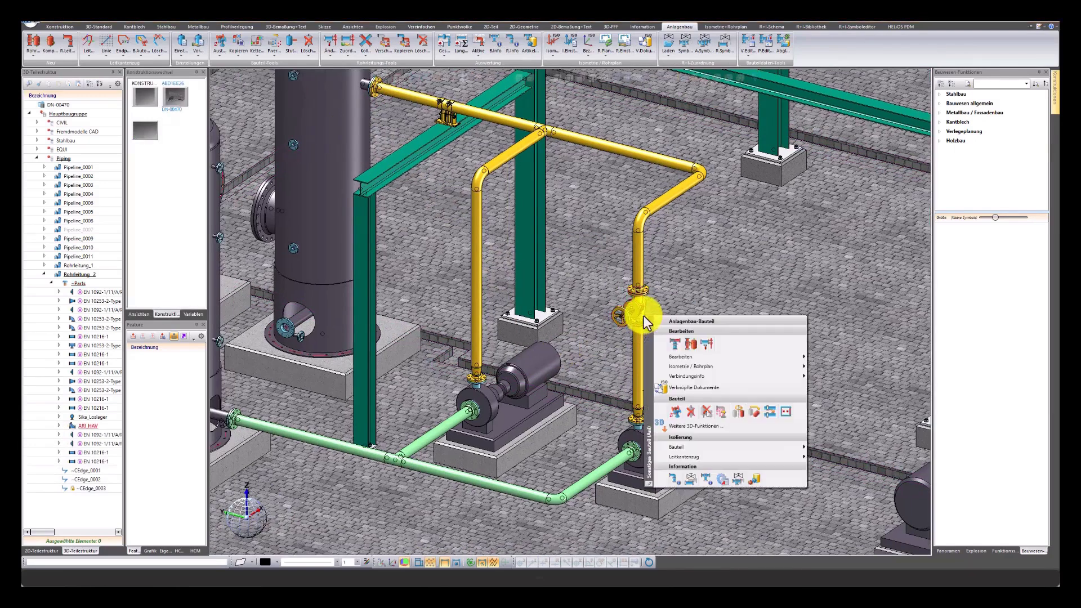
left_click(675, 346)
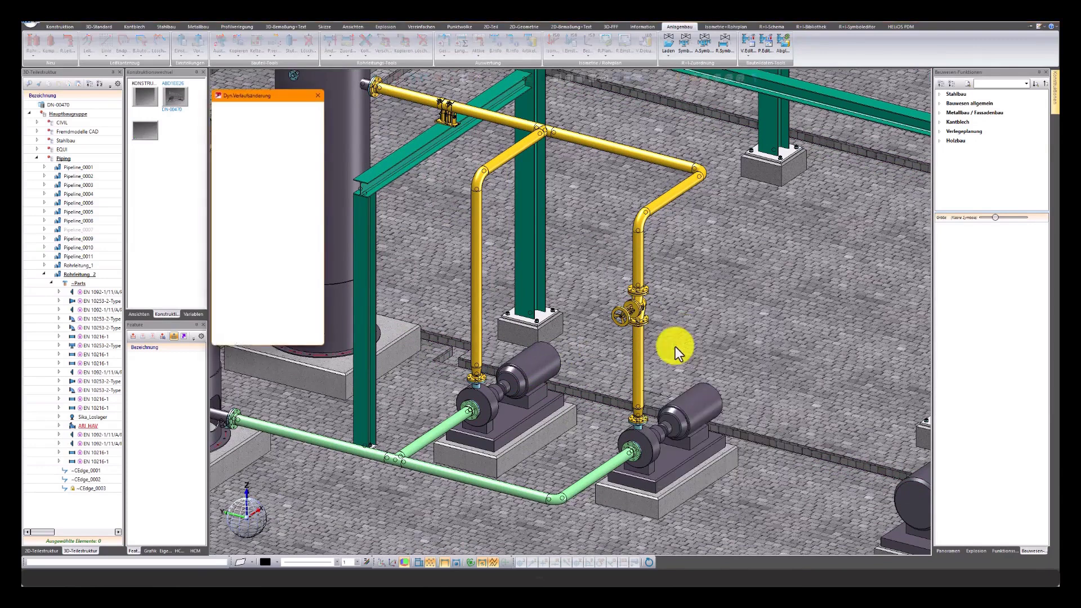
left_click(636, 324)
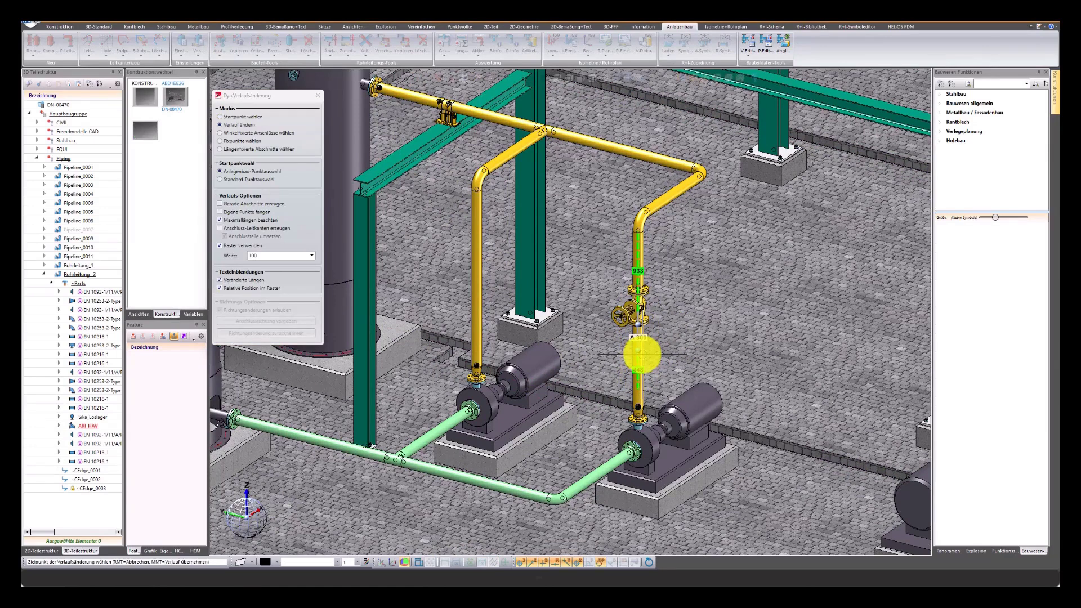
left_click(642, 354)
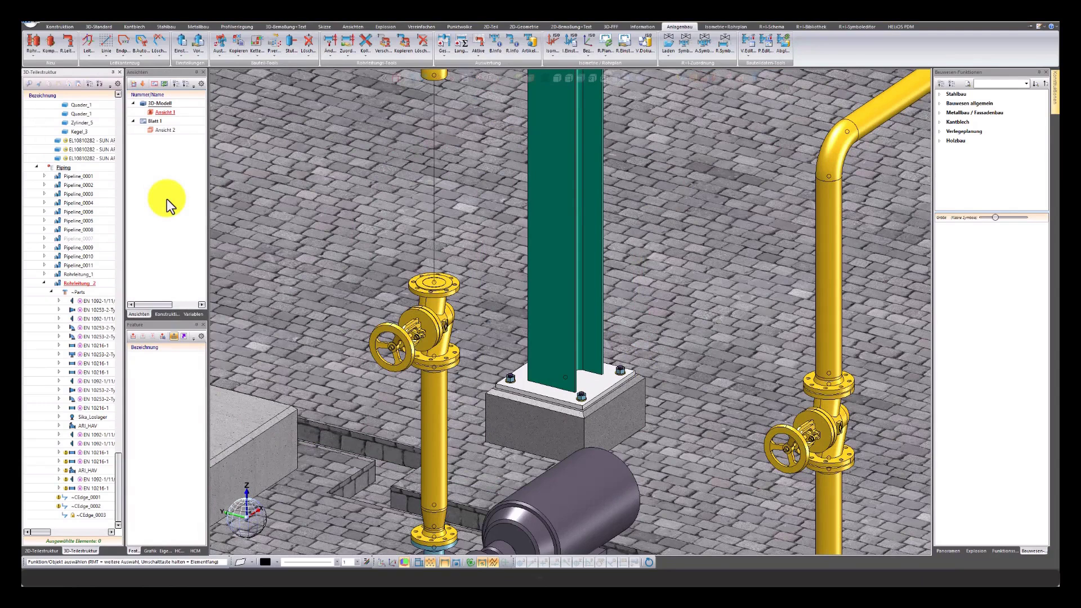
- Insert an ARI_RV_DN100_PN16 valve onto the top flange of the ARI_HAV valve
left_click(32, 43)
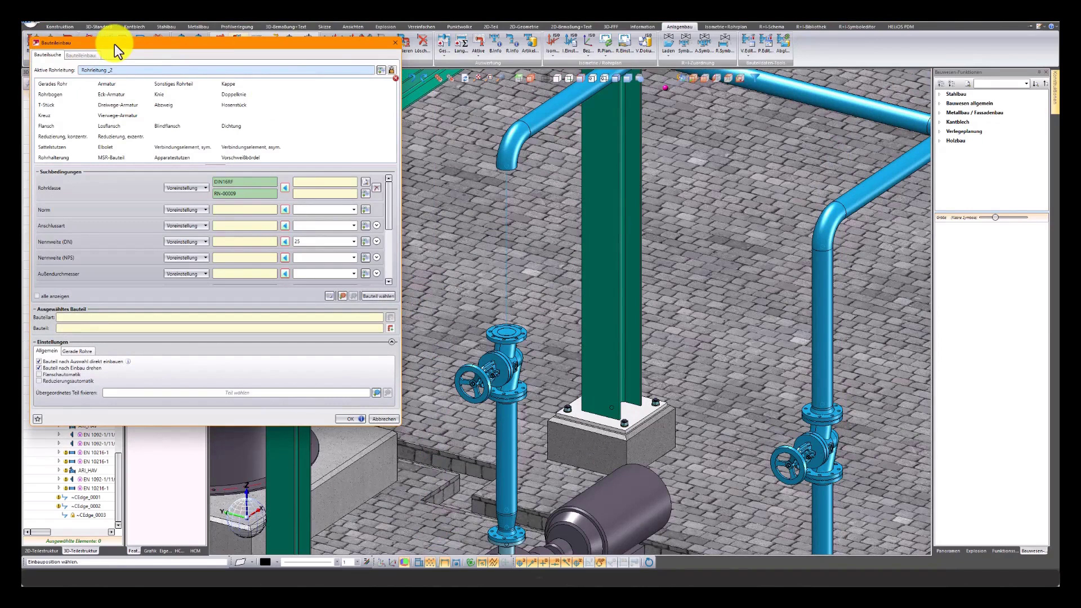
left_click(104, 84)
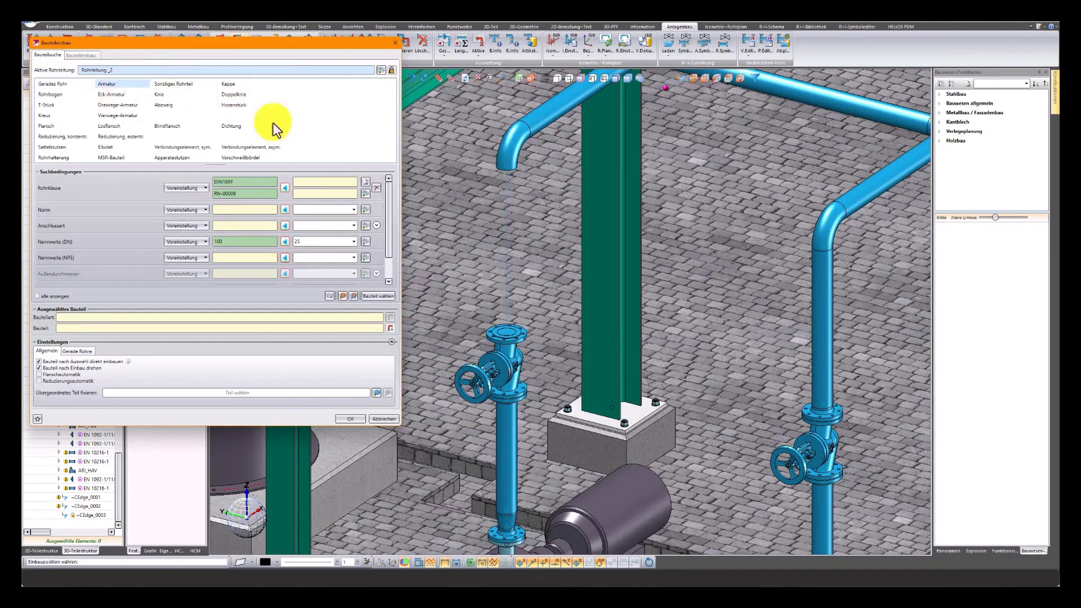
left_click(390, 297)
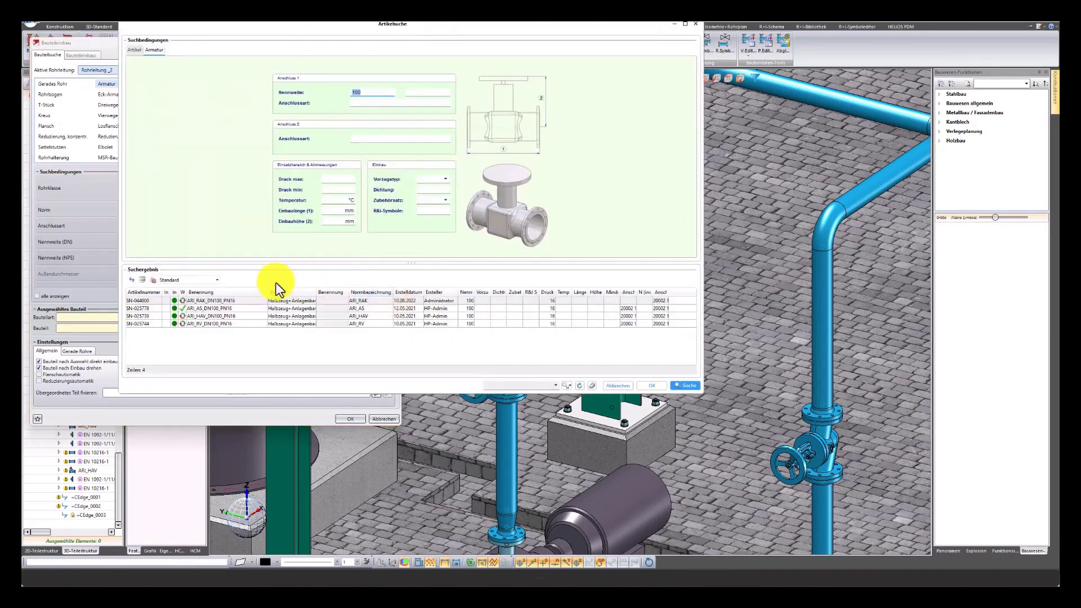
left_click(212, 325)
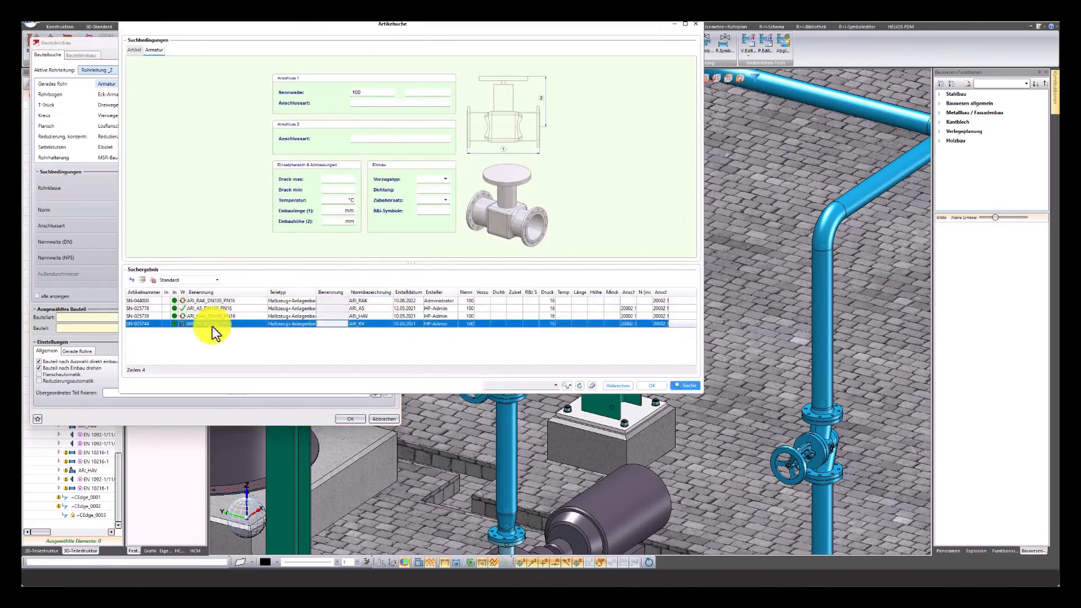
left_click(644, 386)
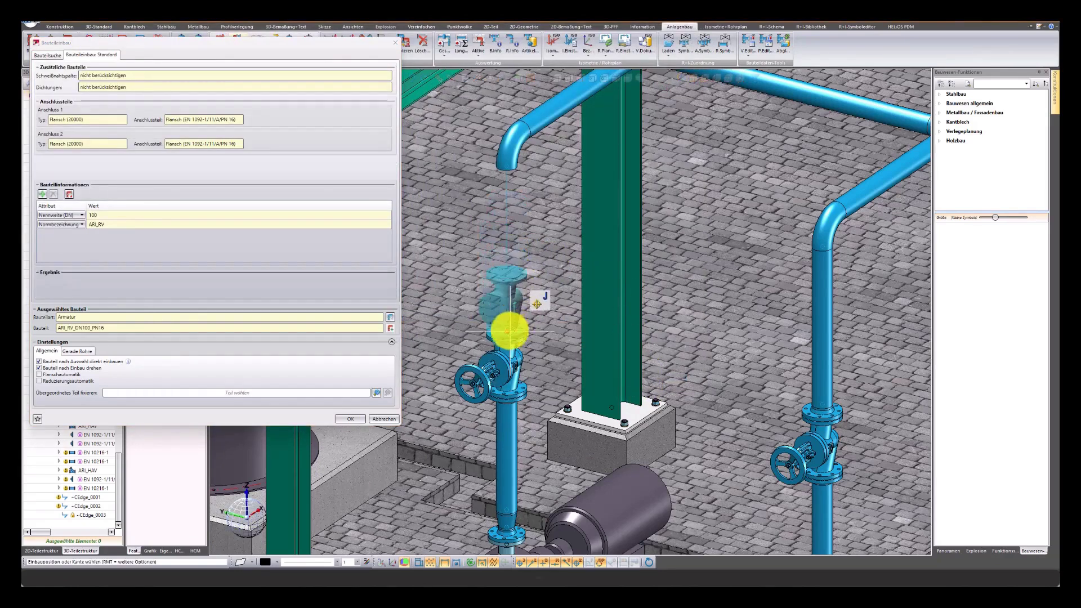
left_click(508, 329)
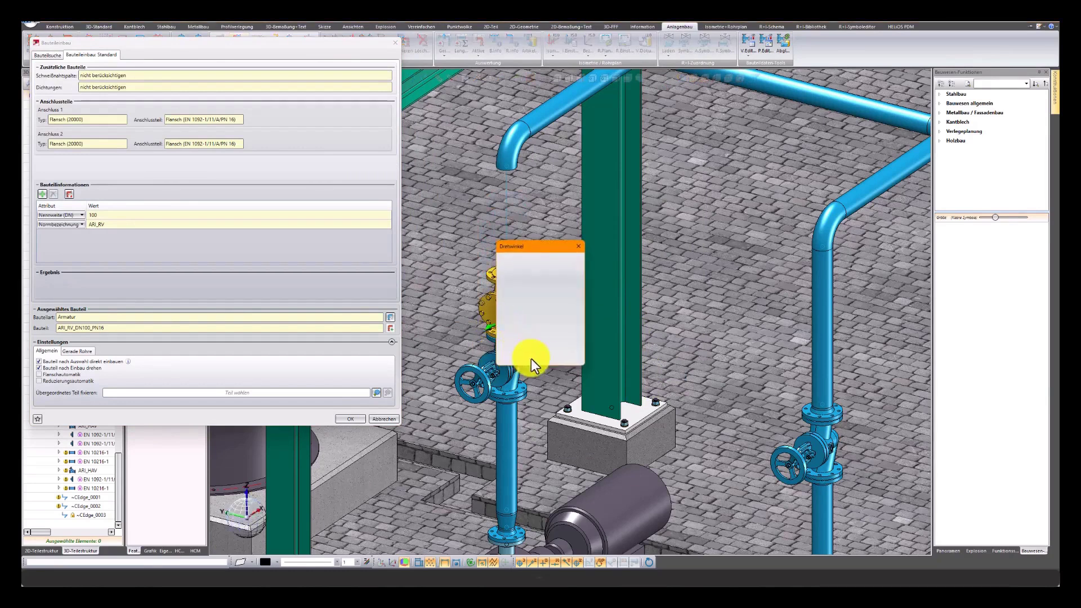
left_click(547, 356)
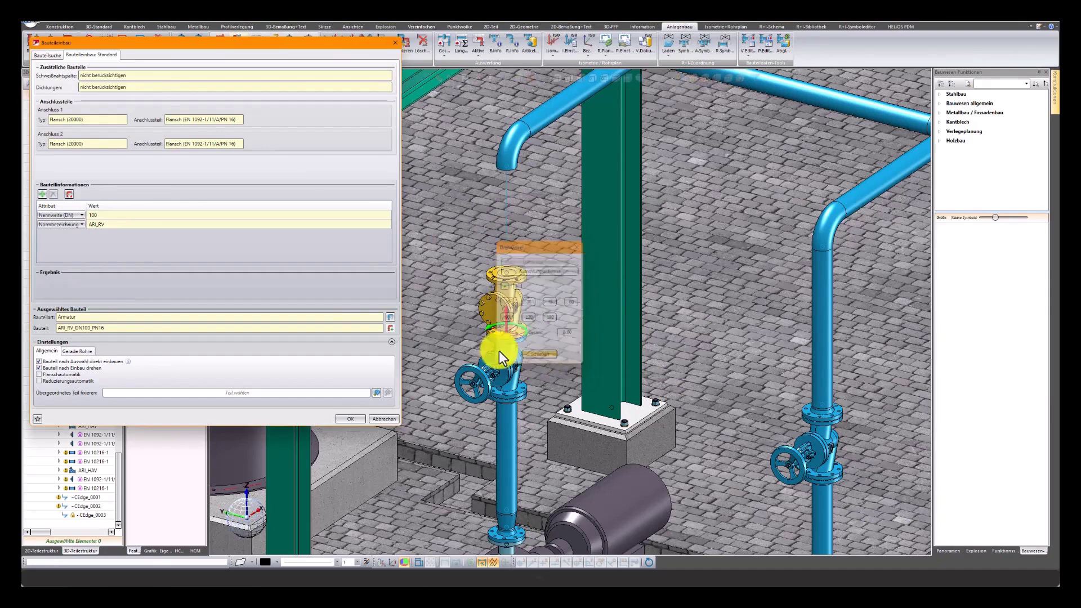
left_click(352, 419)
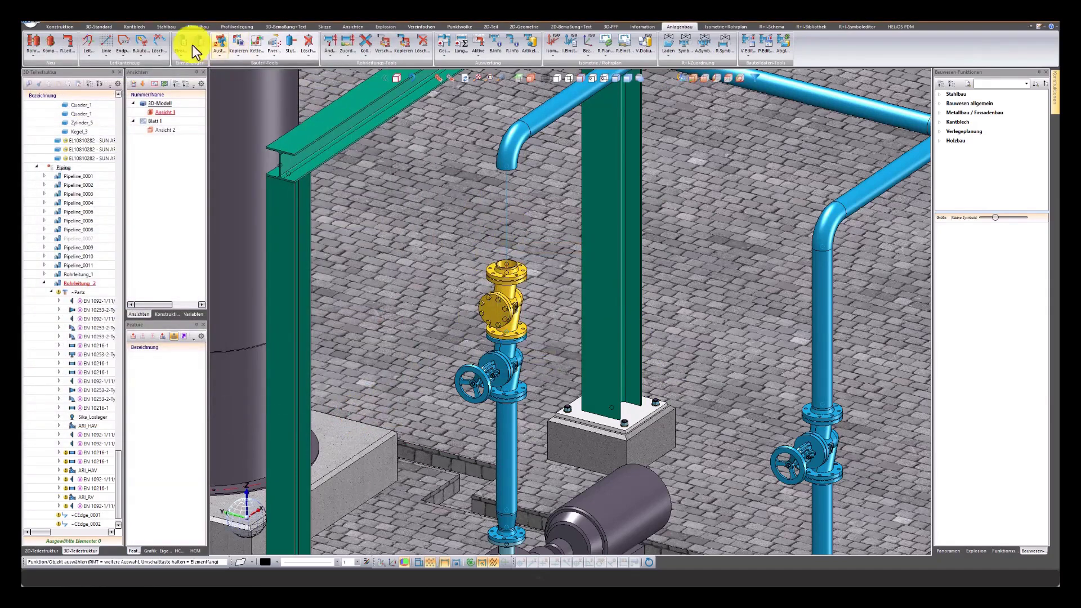
- Auto-fill the pump pipelines along their guide lines with B.Auto, keeping default options
left_click(141, 43)
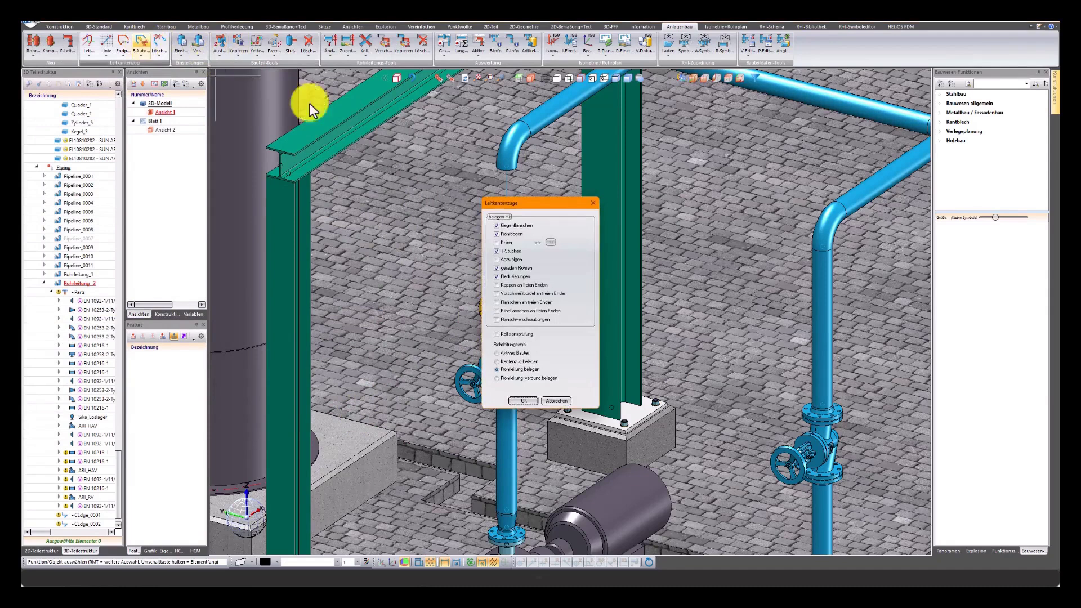
left_click(522, 401)
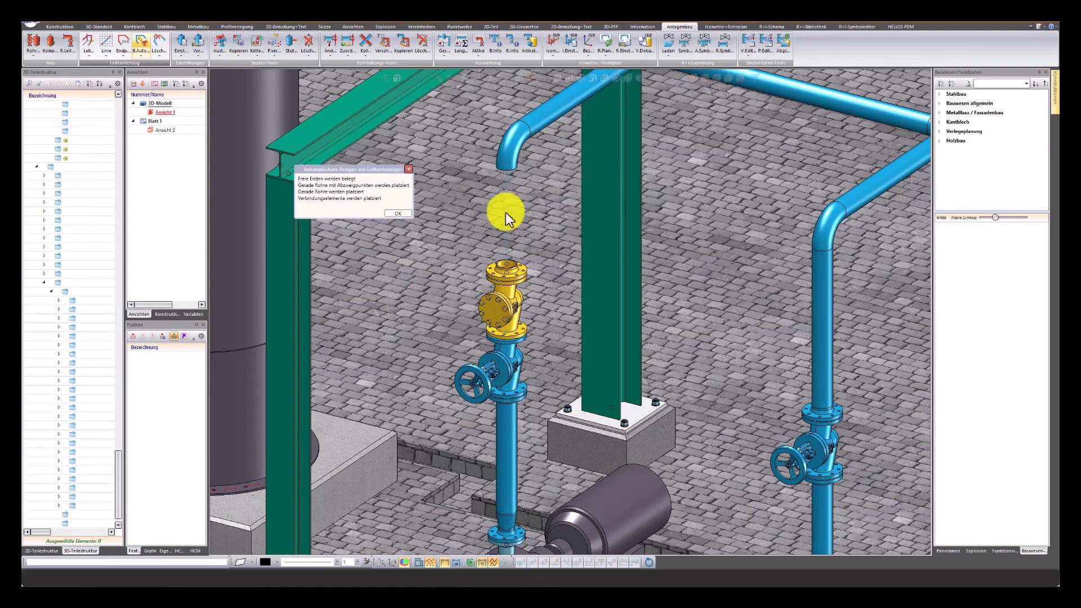
left_click(393, 226)
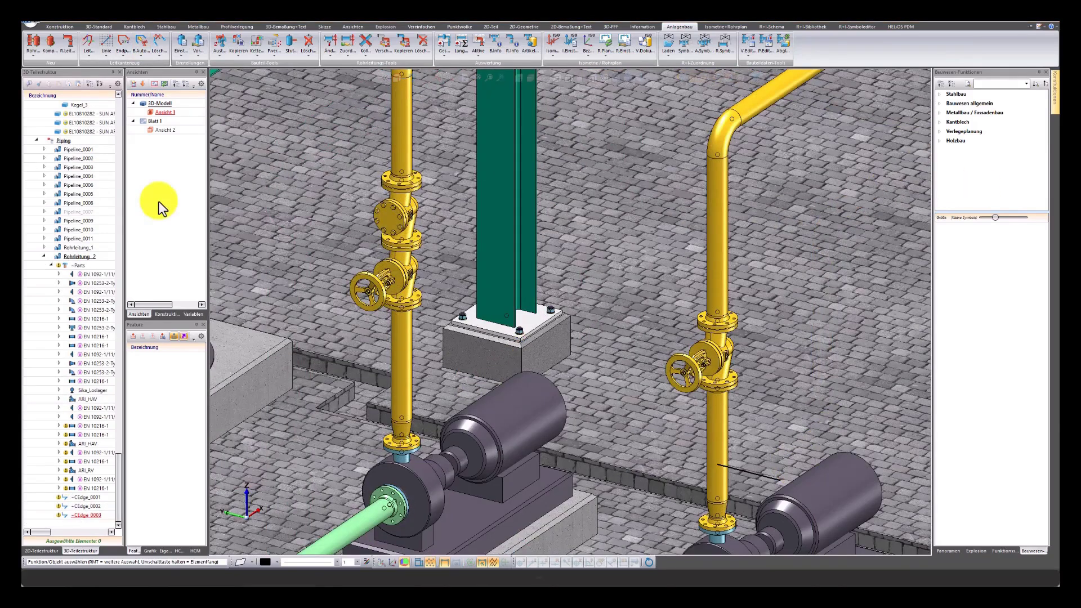
- Bolt the flanges of the valve on the right pump pipe with Flanschverschraubung
left_click(220, 55)
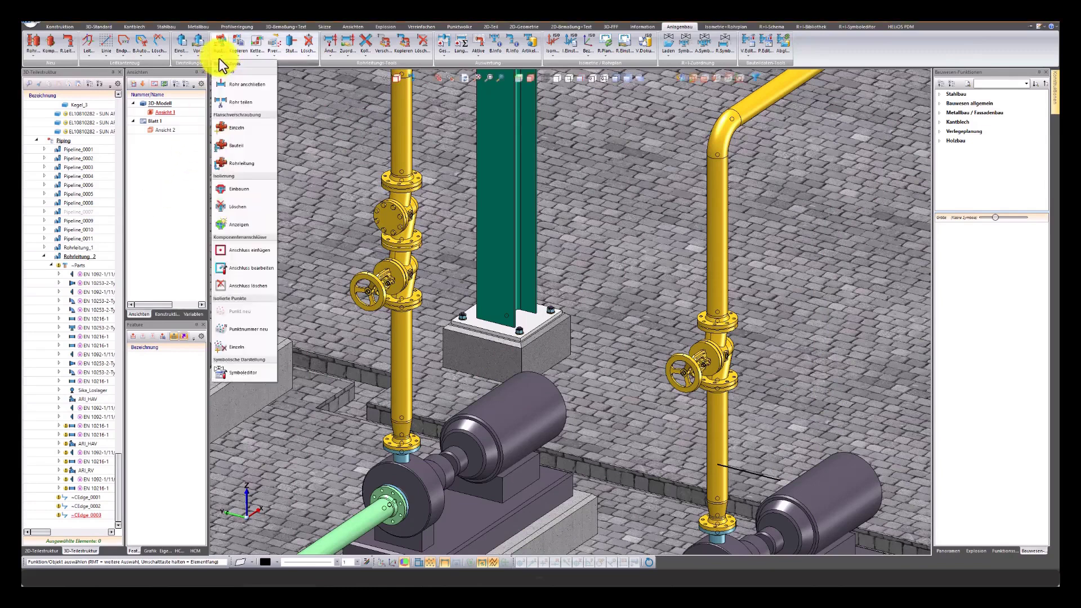
left_click(230, 144)
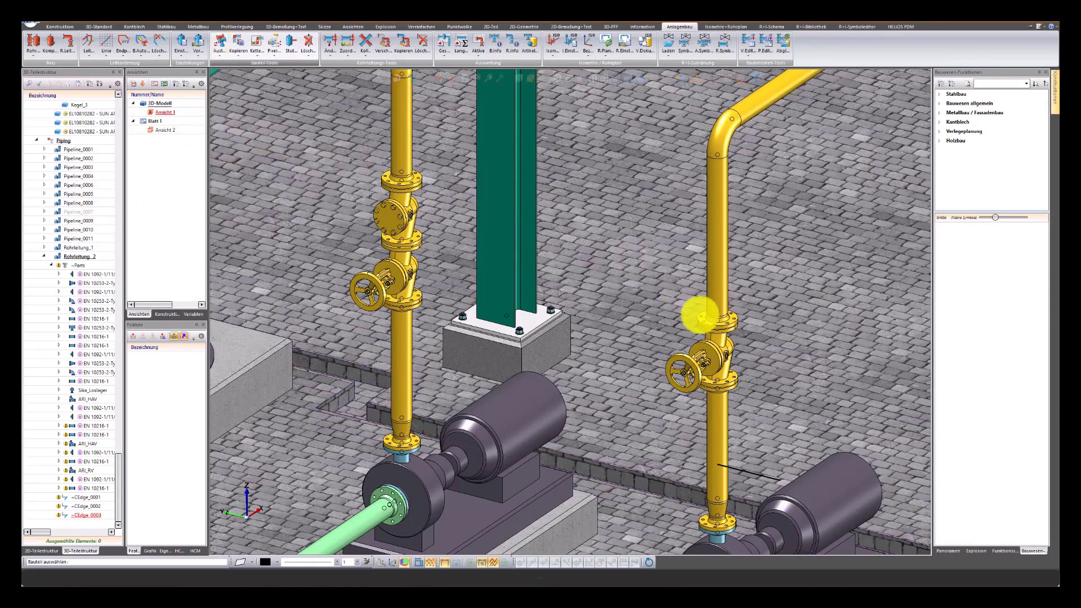
left_click(713, 351)
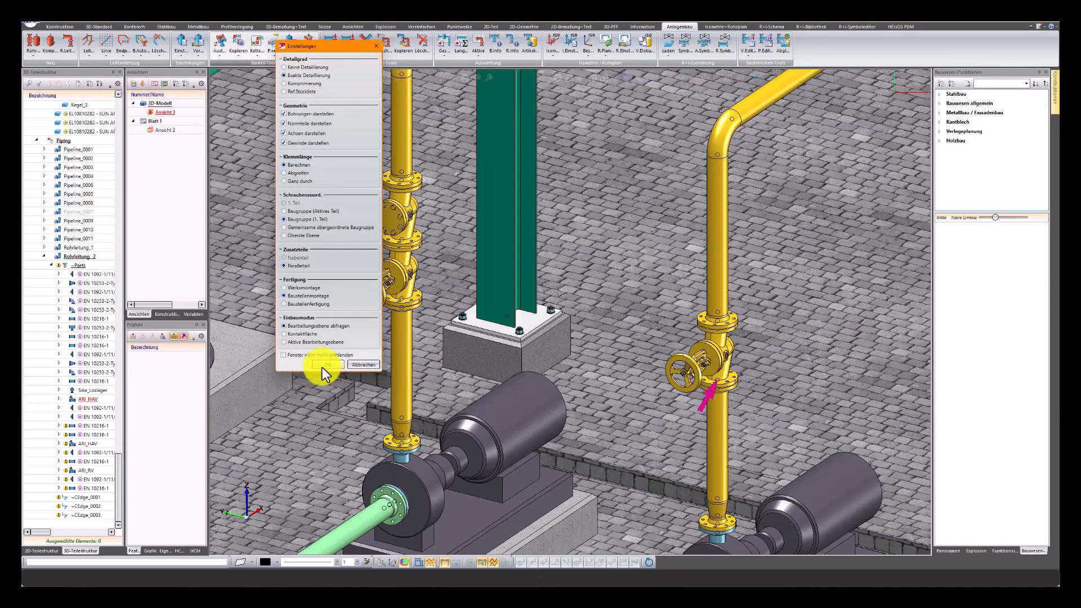
left_click(322, 367)
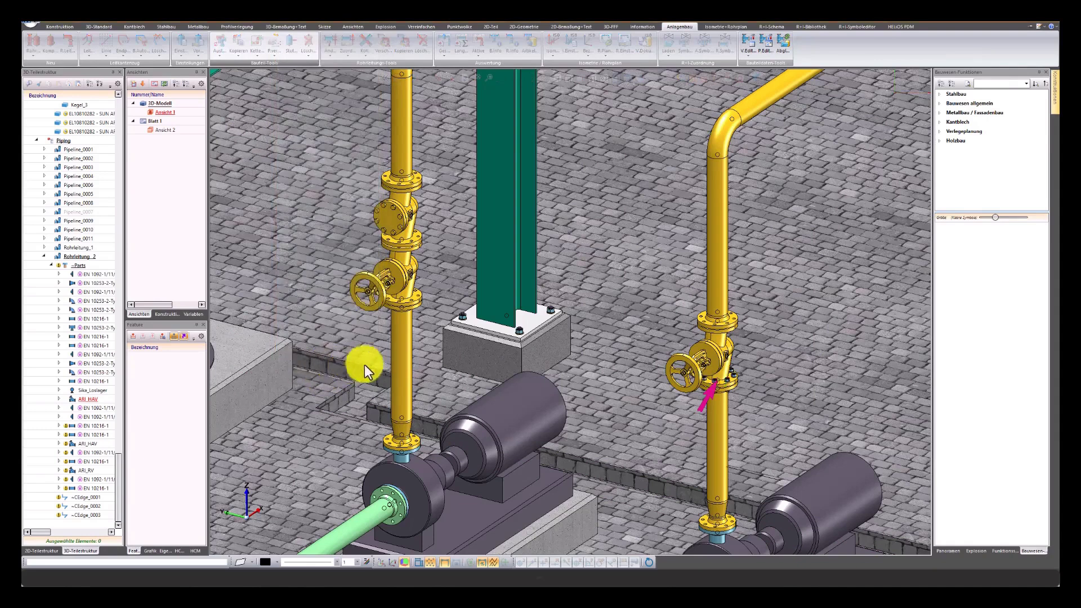
middle_click(406, 366)
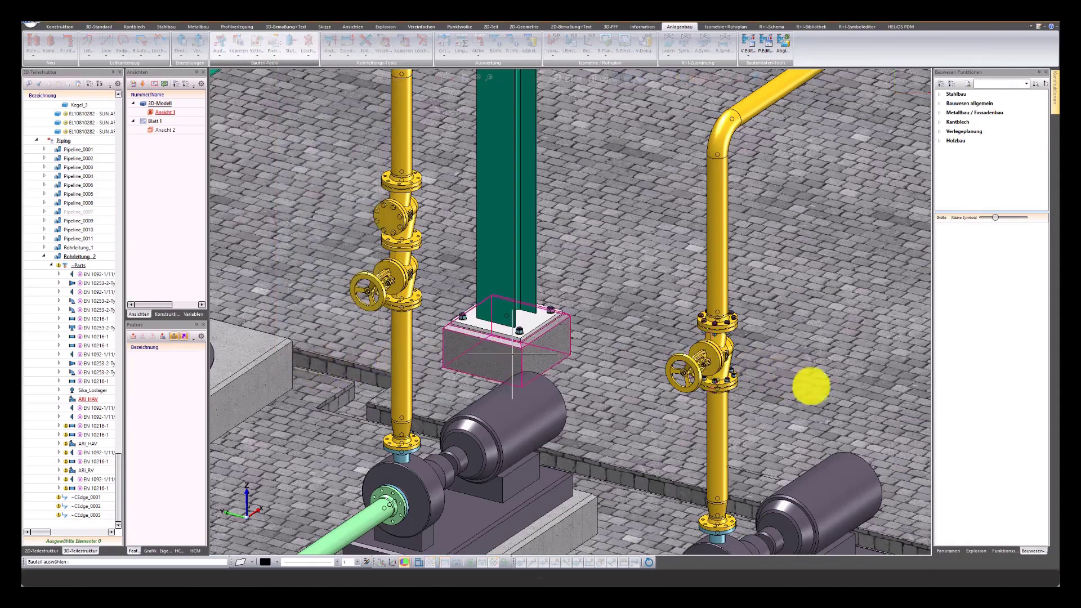
scroll(720, 372, "up", 2)
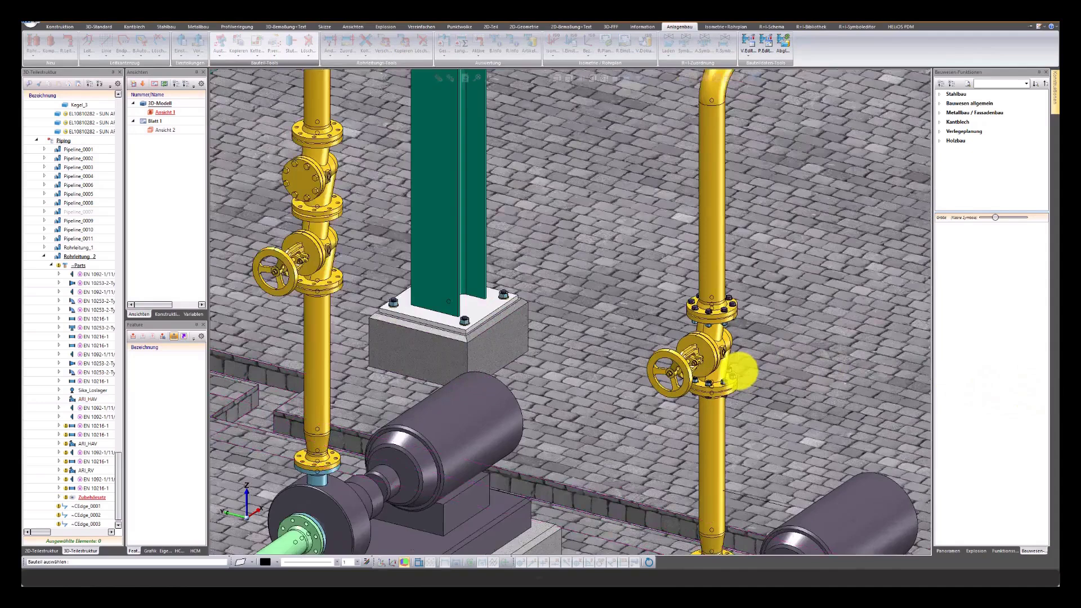
scroll(721, 371, "up", 3)
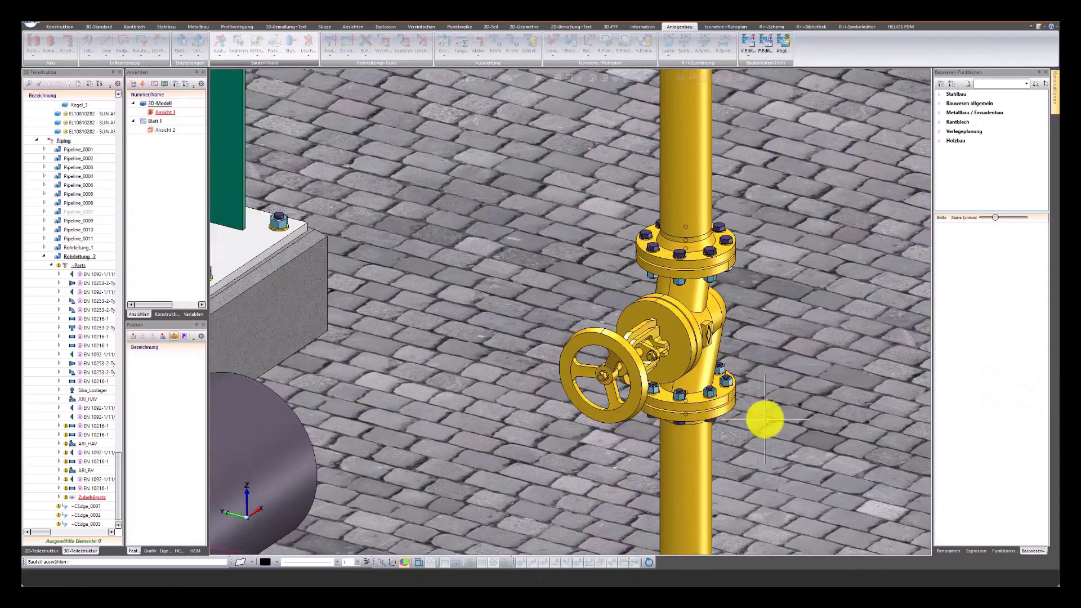
scroll(766, 408, "down", 5)
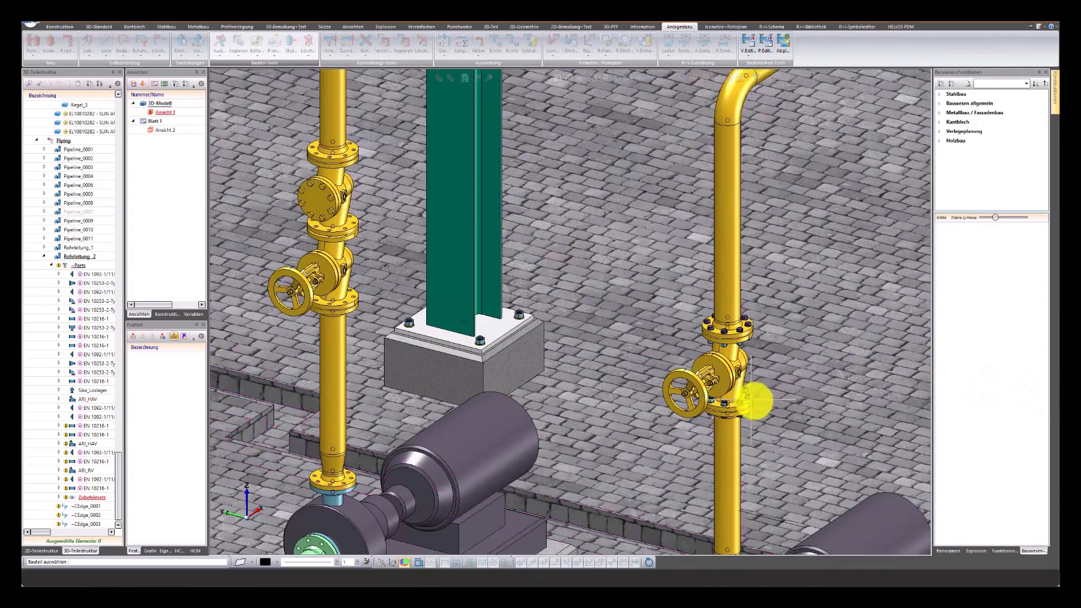
- Bolt the flanges of the lower valve on the left pump pipe
left_click(220, 55)
left_click(234, 149)
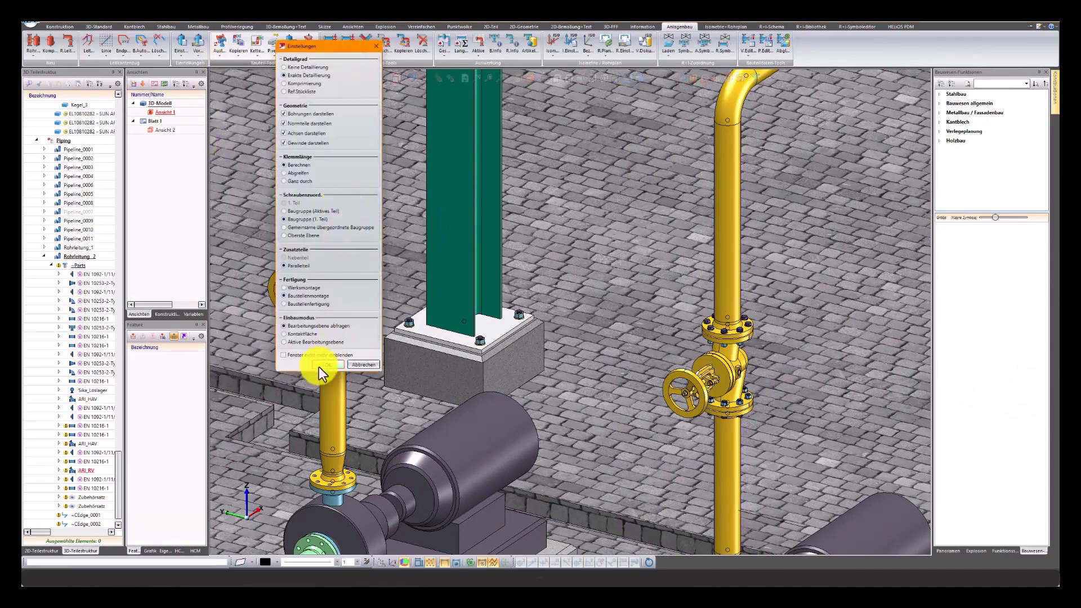
left_click(319, 367)
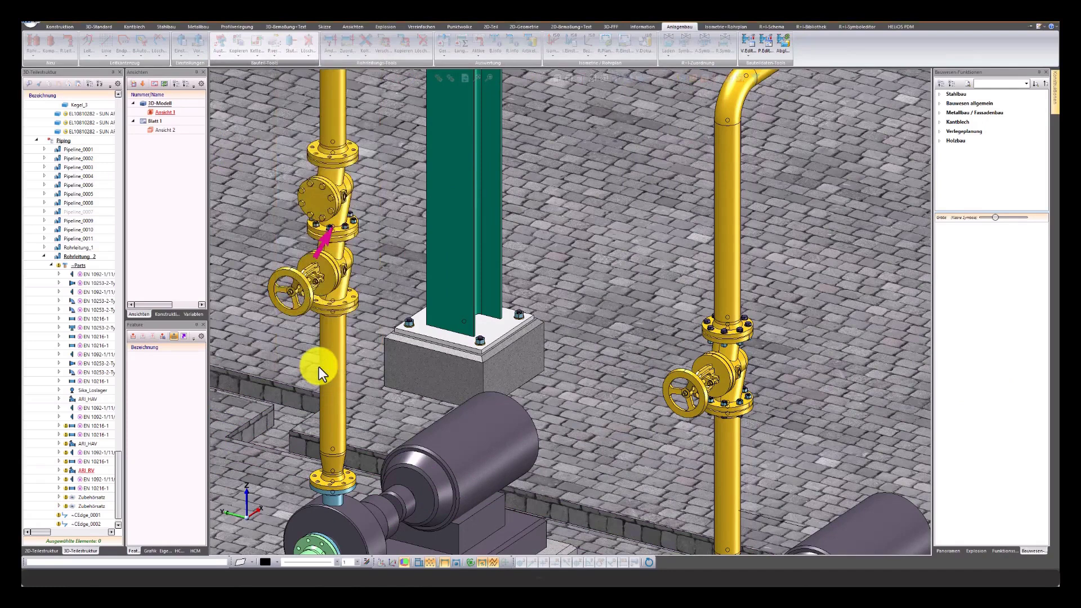
left_click(317, 366)
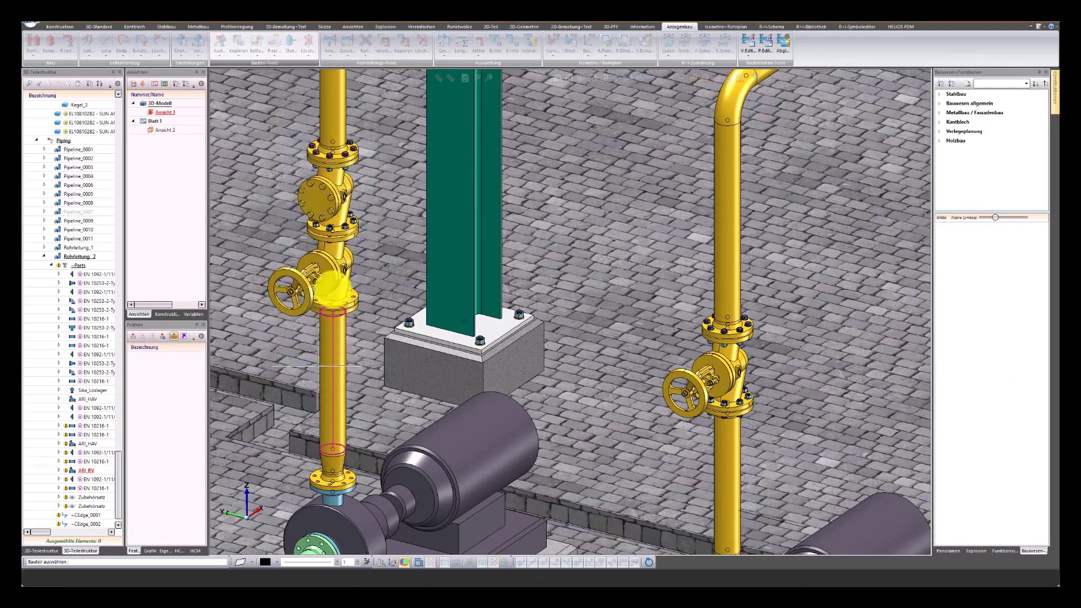
left_click(331, 272)
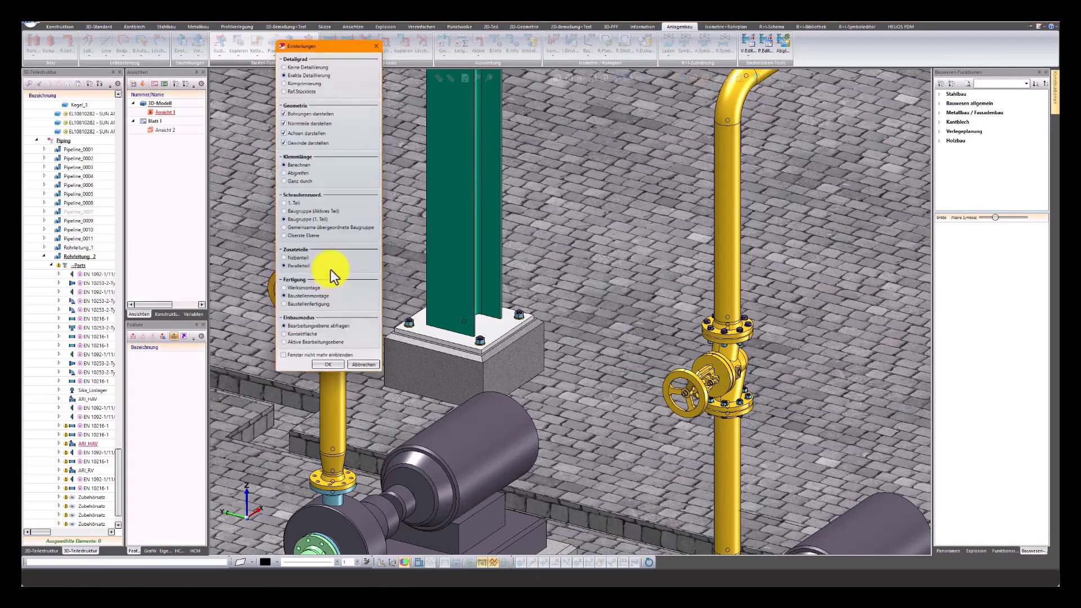
left_click(328, 364)
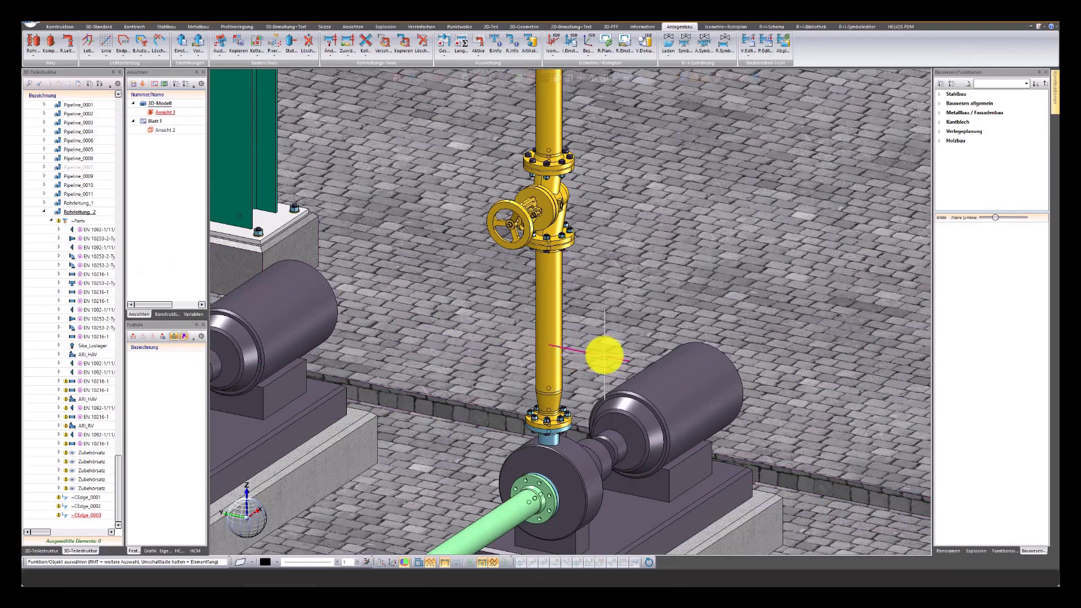
- Zoom in on the second pipe and open Bauteileinbau from the Rohr button
scroll(604, 355, "up", 3)
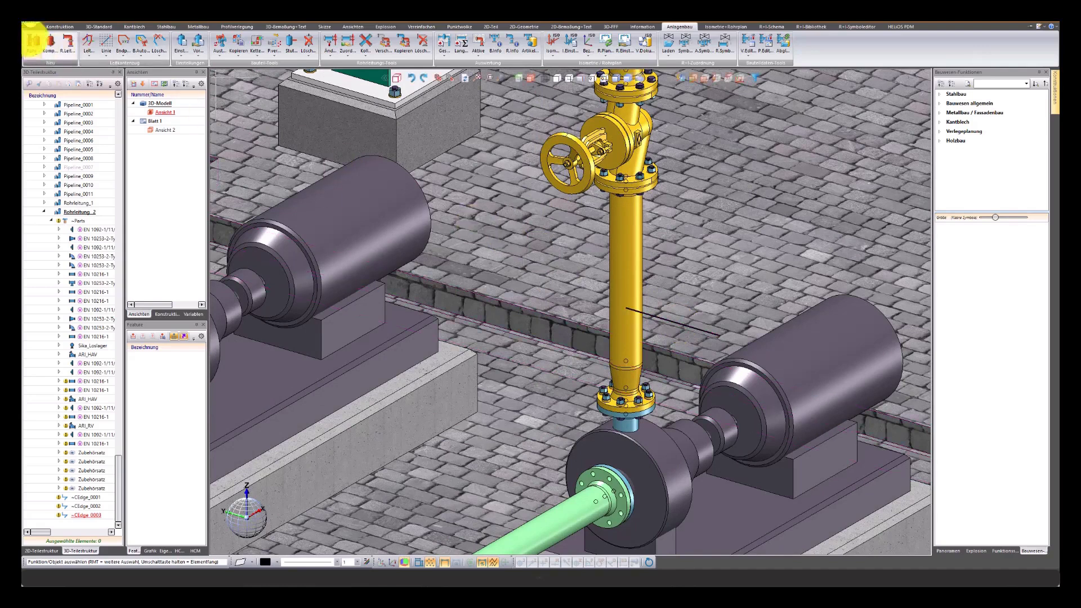
left_click(32, 41)
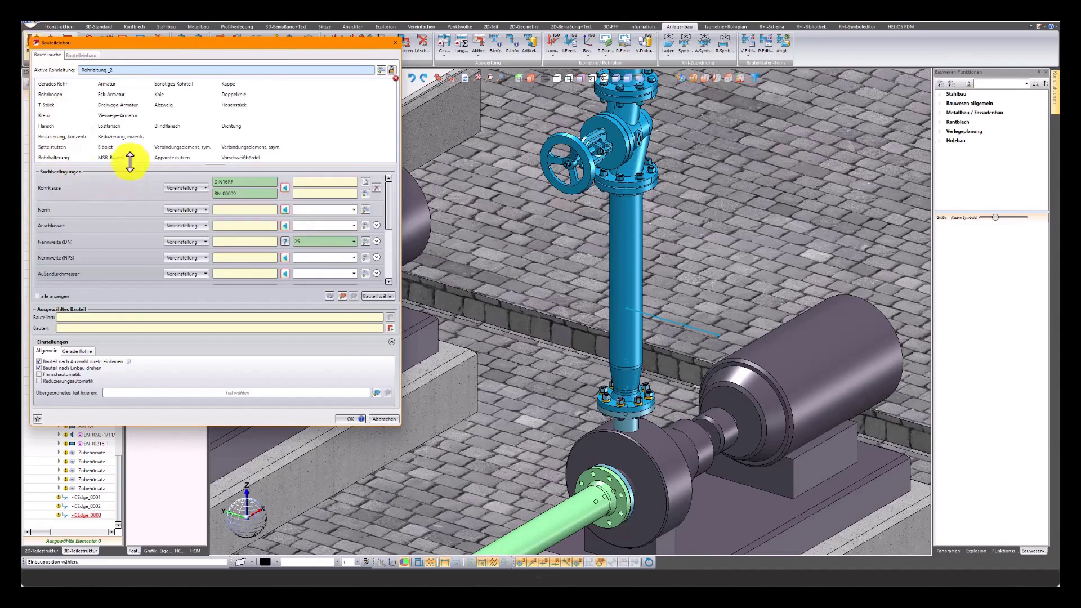
- Insert the KH_DN25 ball valve as a branch beside the second pipe, accepting its rotation
left_click(107, 90)
type("100")
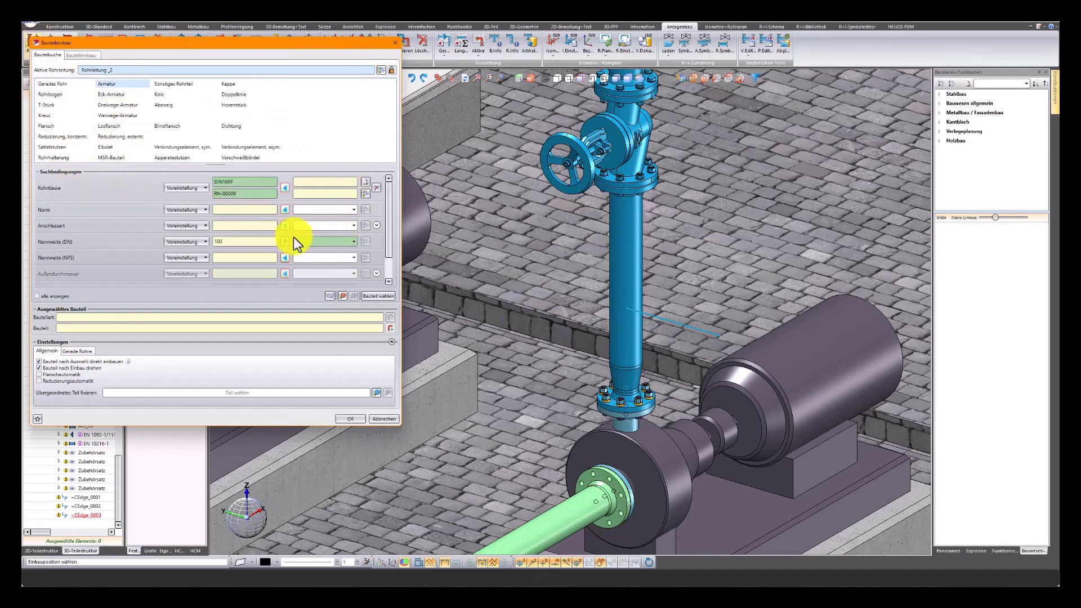
left_click(380, 296)
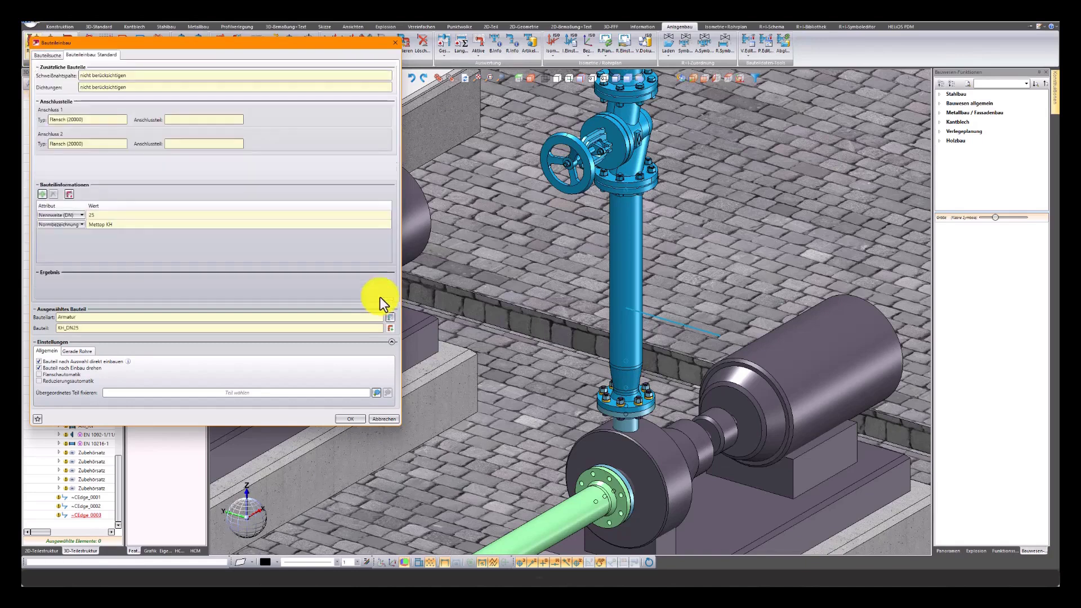
left_click(596, 315)
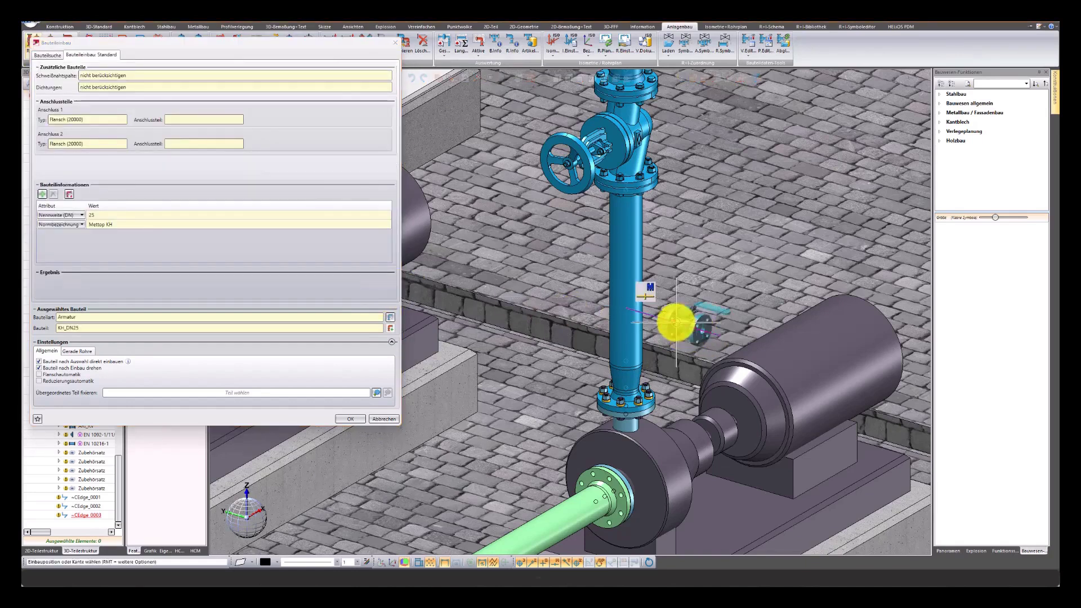
left_click(686, 344)
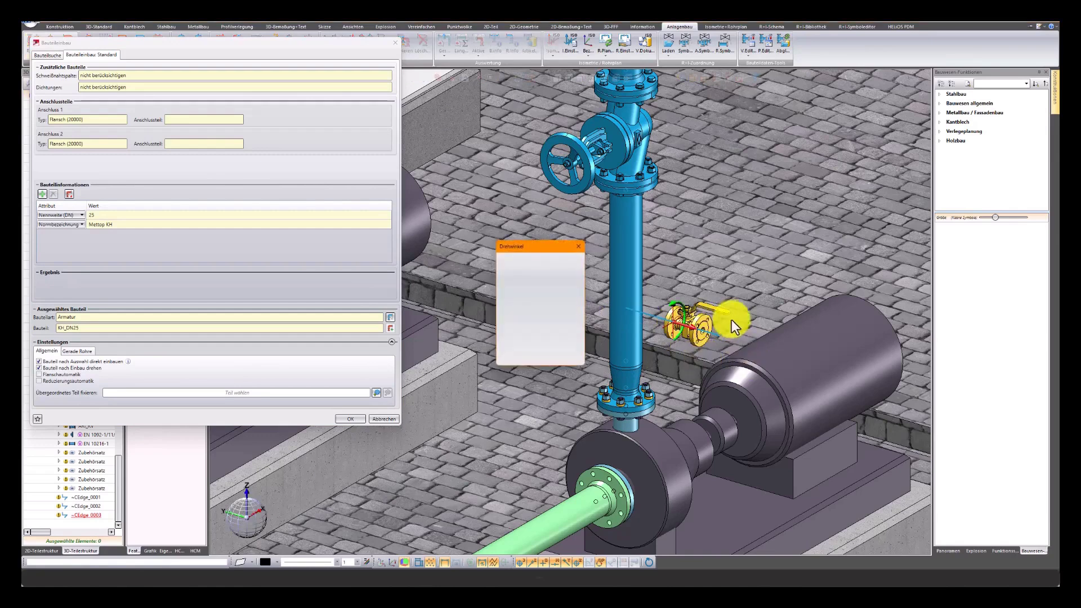
left_click(671, 322)
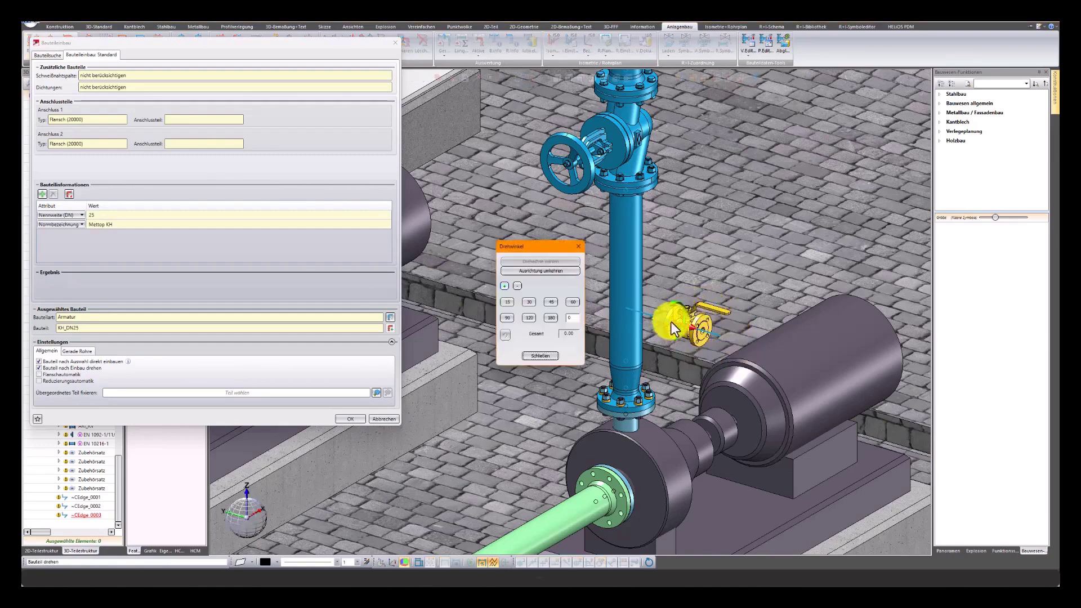
left_click(551, 356)
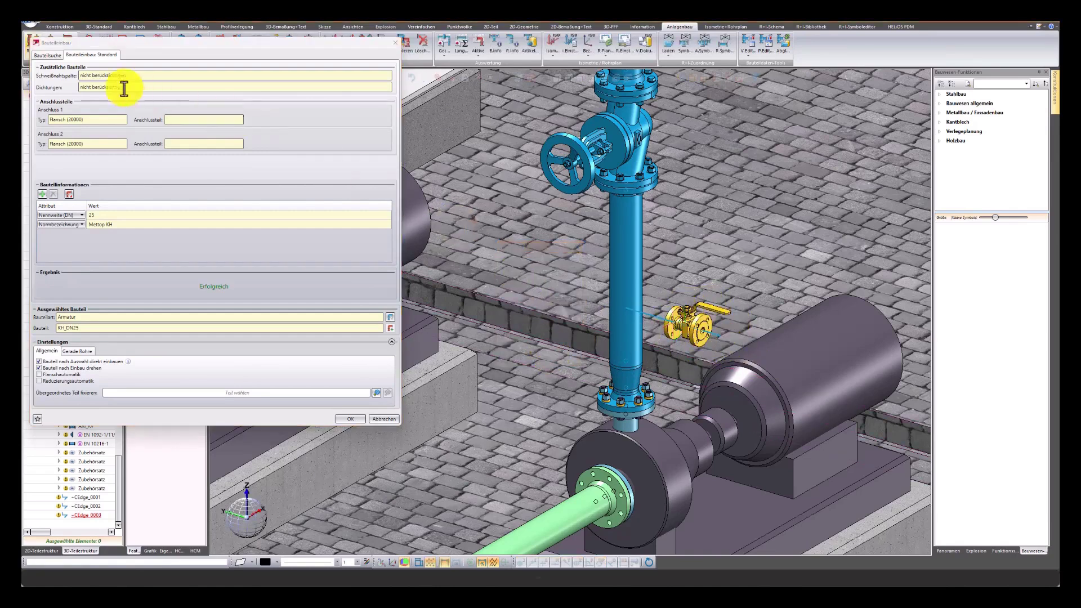
left_click(46, 56)
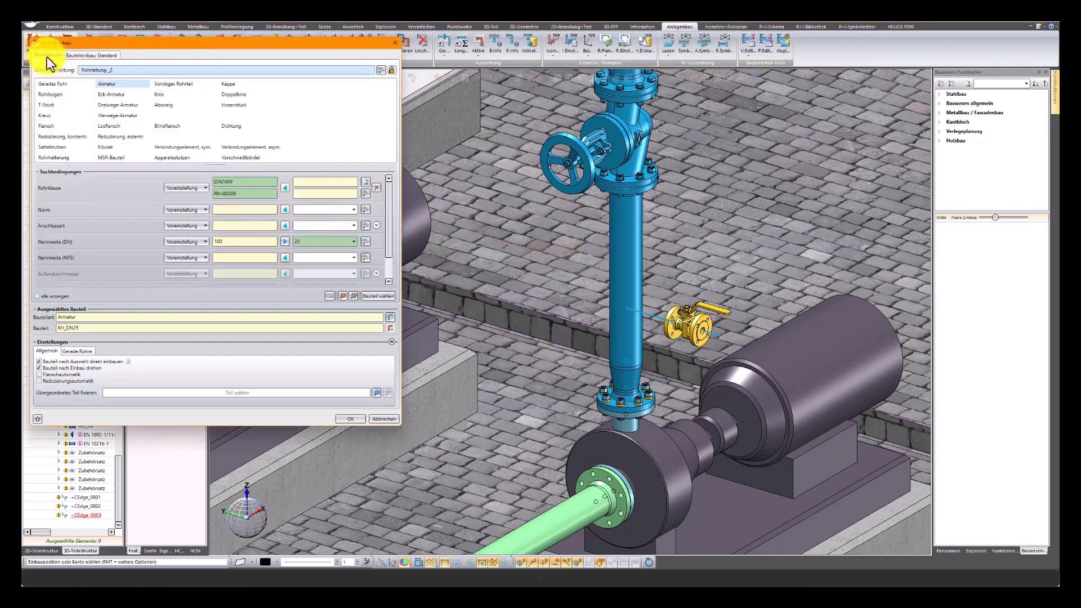
- Cap the ball valve's right end with a DN25 blind flange
left_click(180, 127)
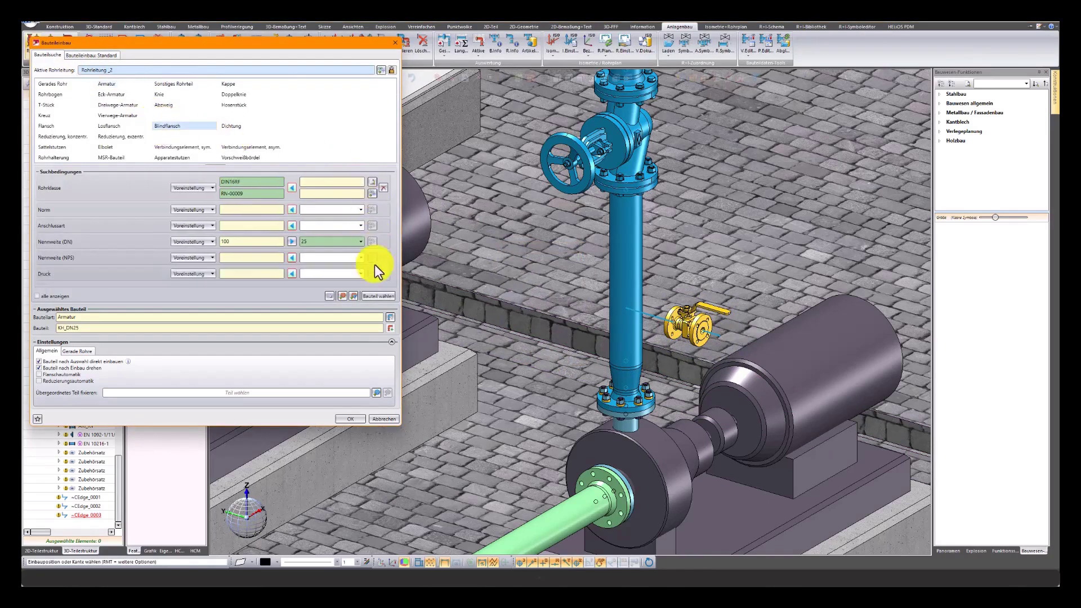
left_click(377, 296)
scroll(714, 333, "up", 2)
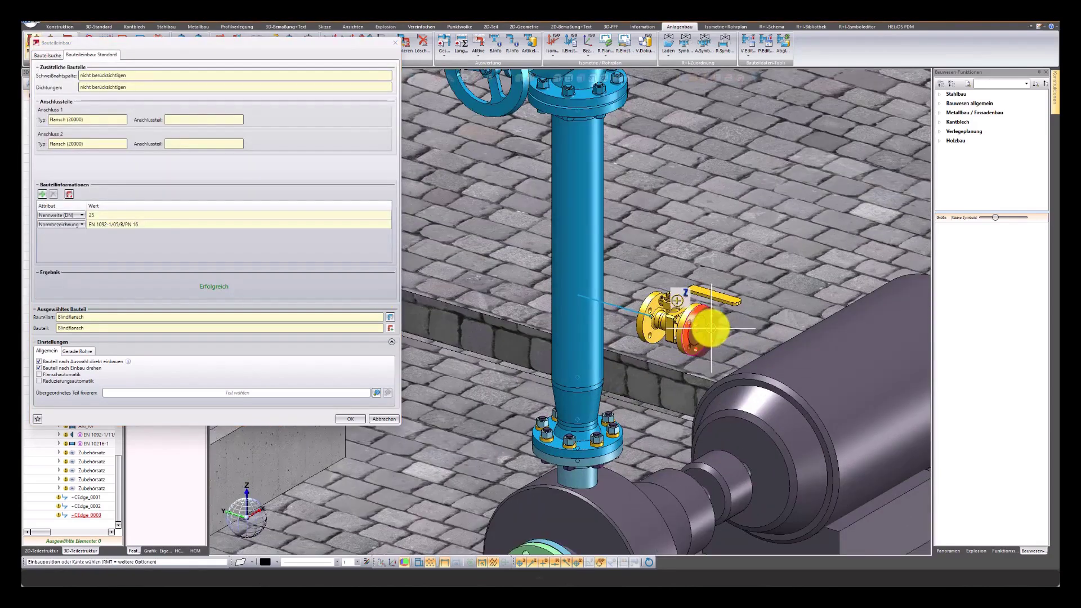
left_click(703, 332)
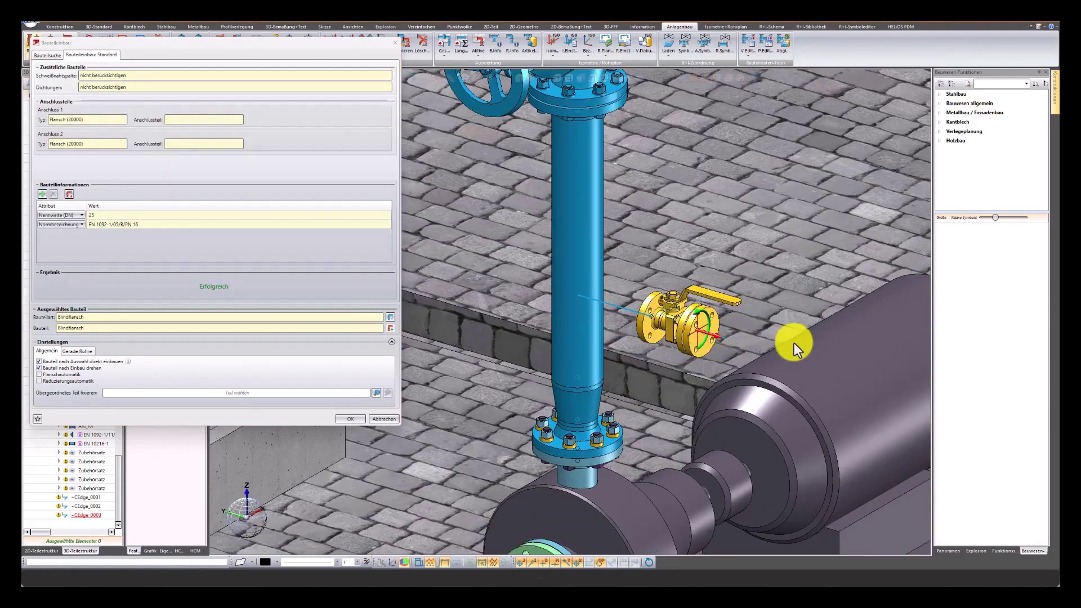
left_click(544, 356)
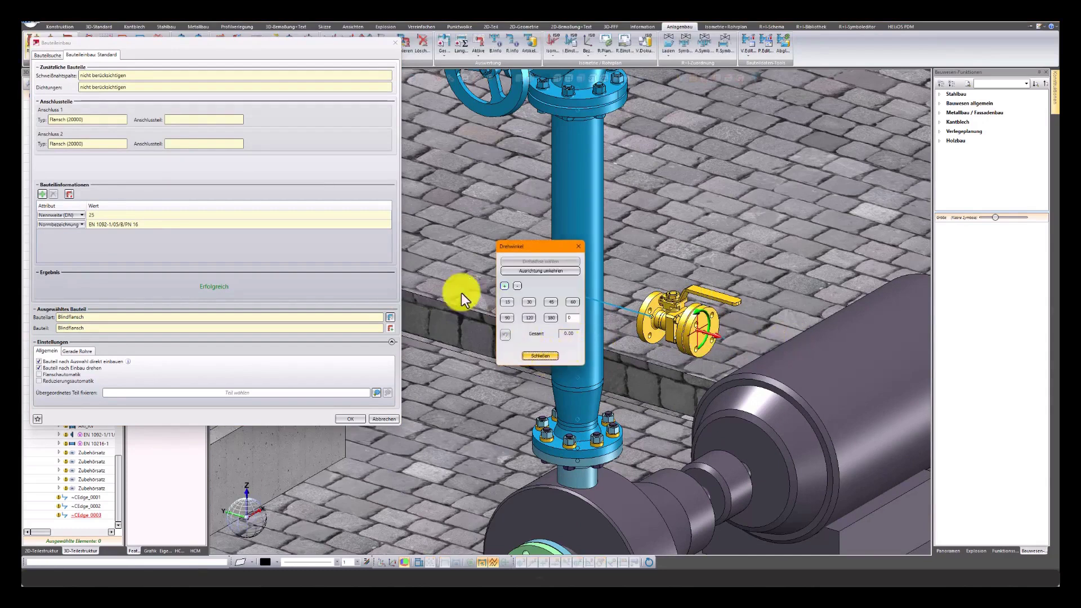
- Fit a DN25 Vorschweißflansch weld-neck flange onto the ball valve's other end
left_click(45, 55)
left_click(47, 126)
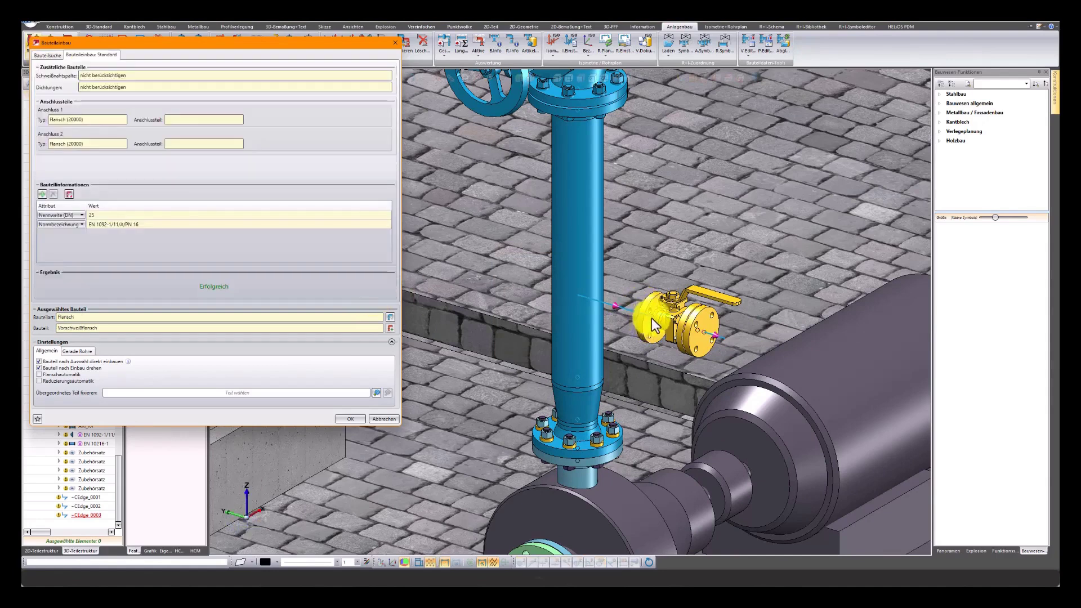
middle_click_drag(662, 318, 697, 320)
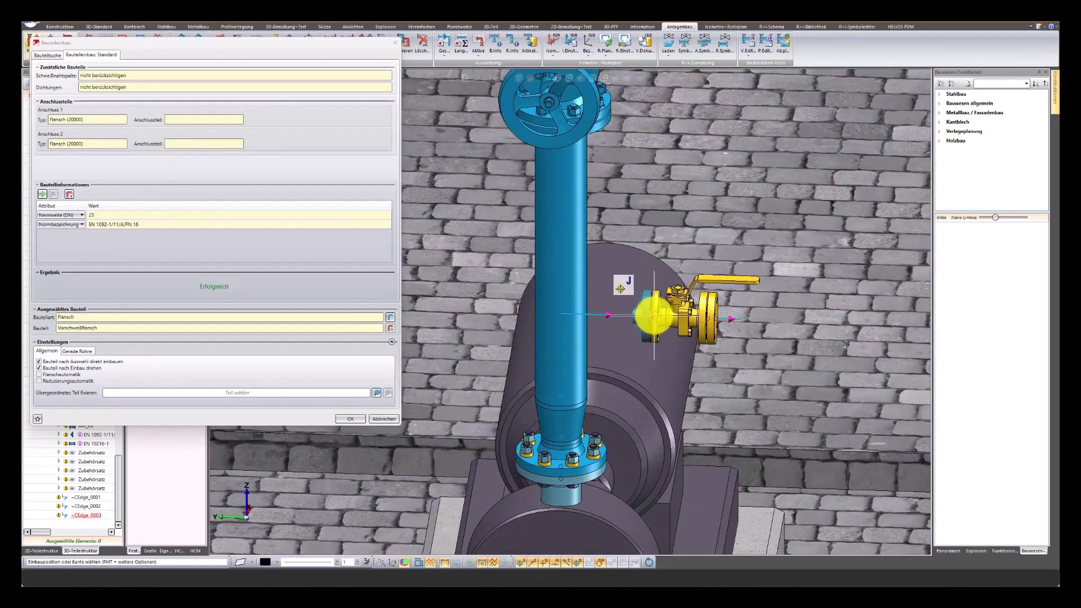
left_click(655, 316)
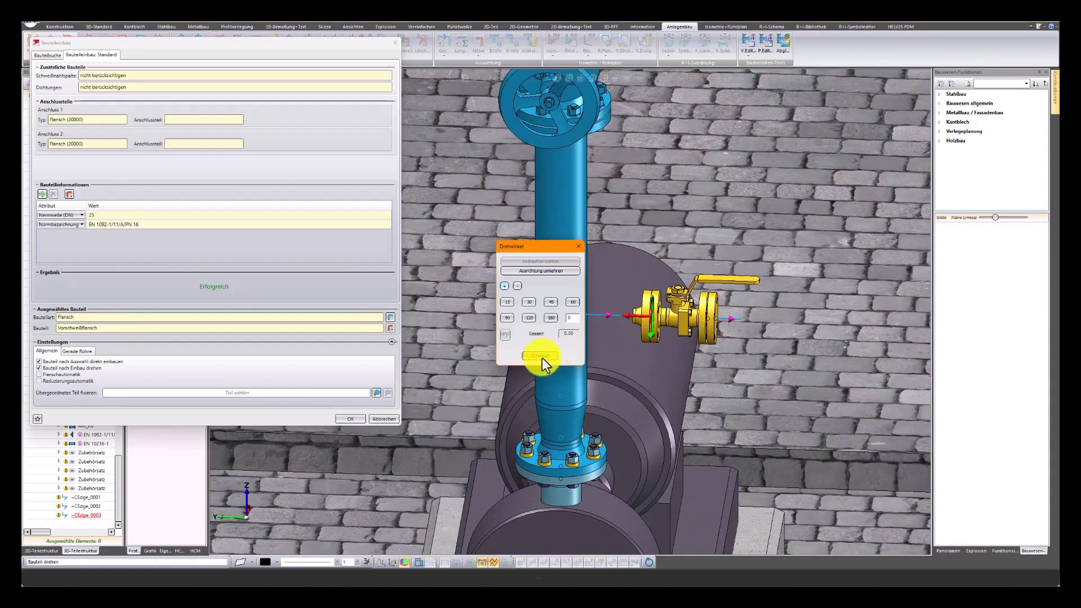
left_click(545, 356)
left_click(569, 315)
left_click(47, 55)
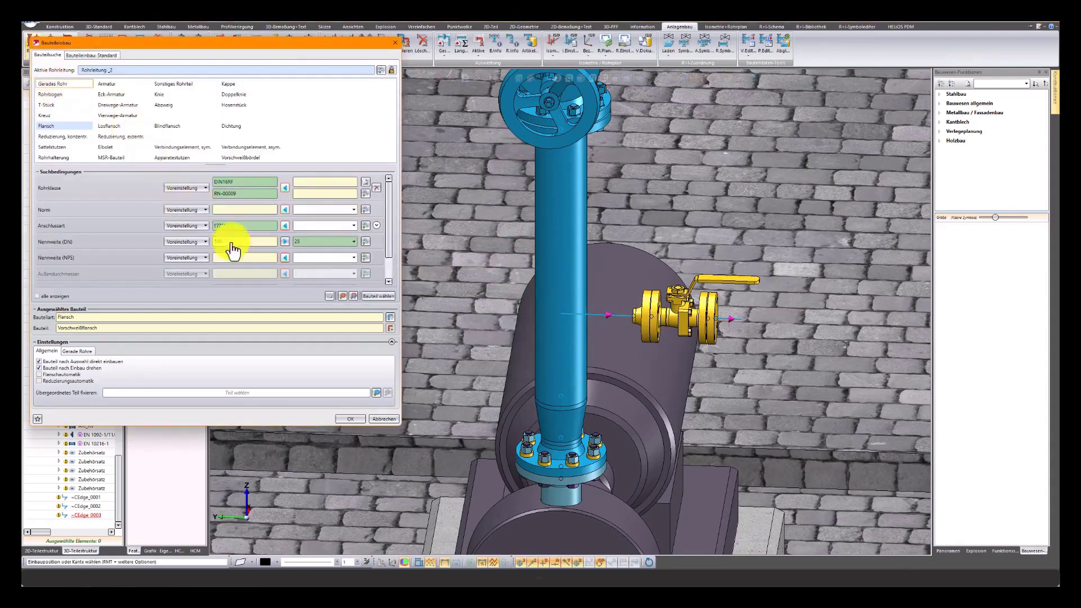
- Insert a short straight DN25 pipe from the riser to the valve's weld-neck flange
left_click(378, 296)
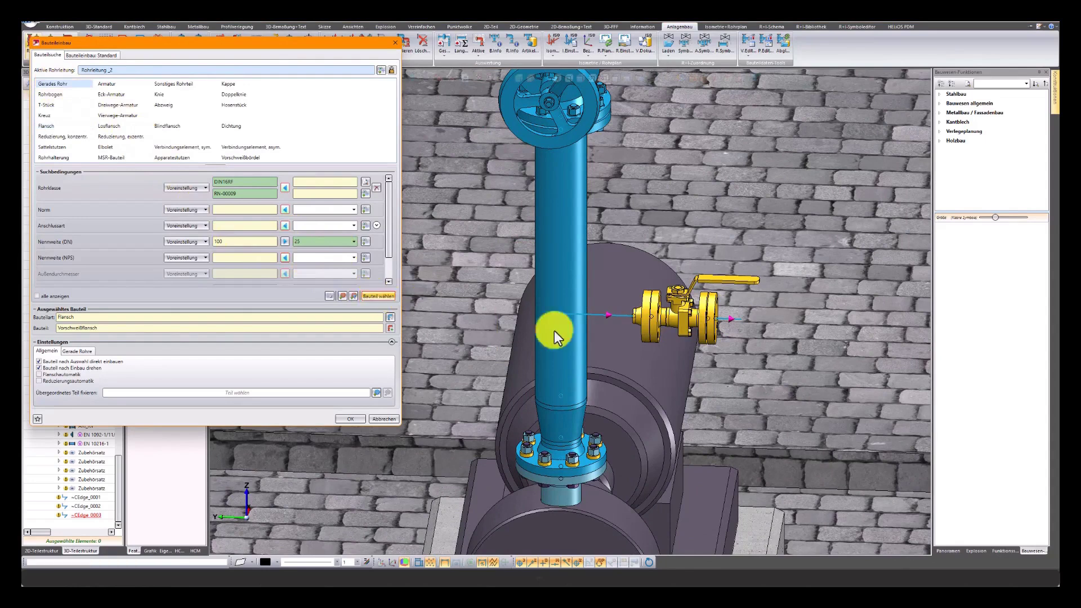
middle_click(599, 313)
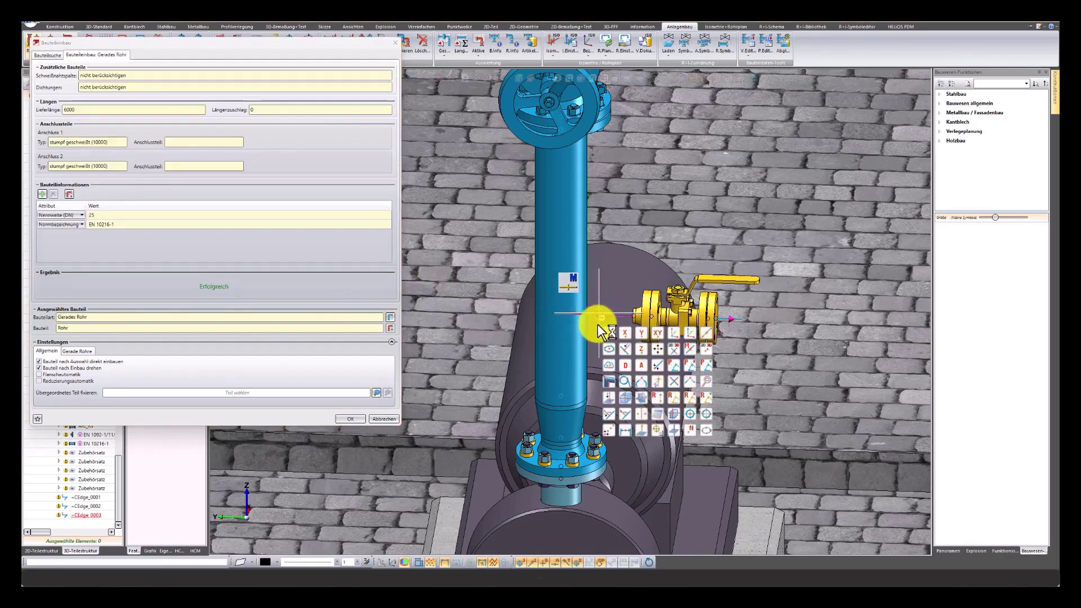
left_click(613, 312)
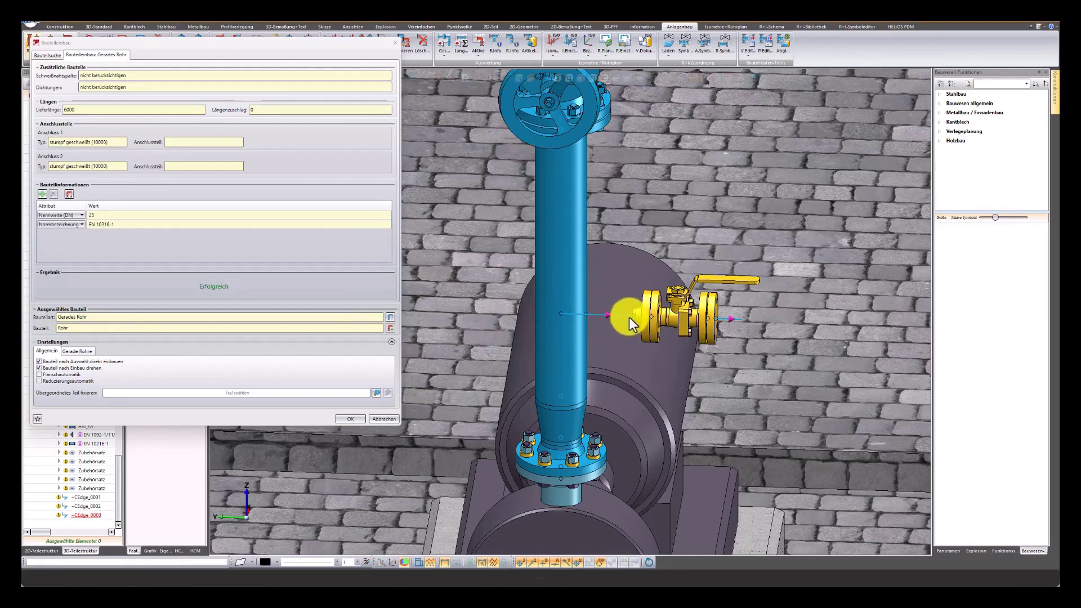
middle_click_drag(594, 315, 556, 323)
scroll(595, 302, "up", 3)
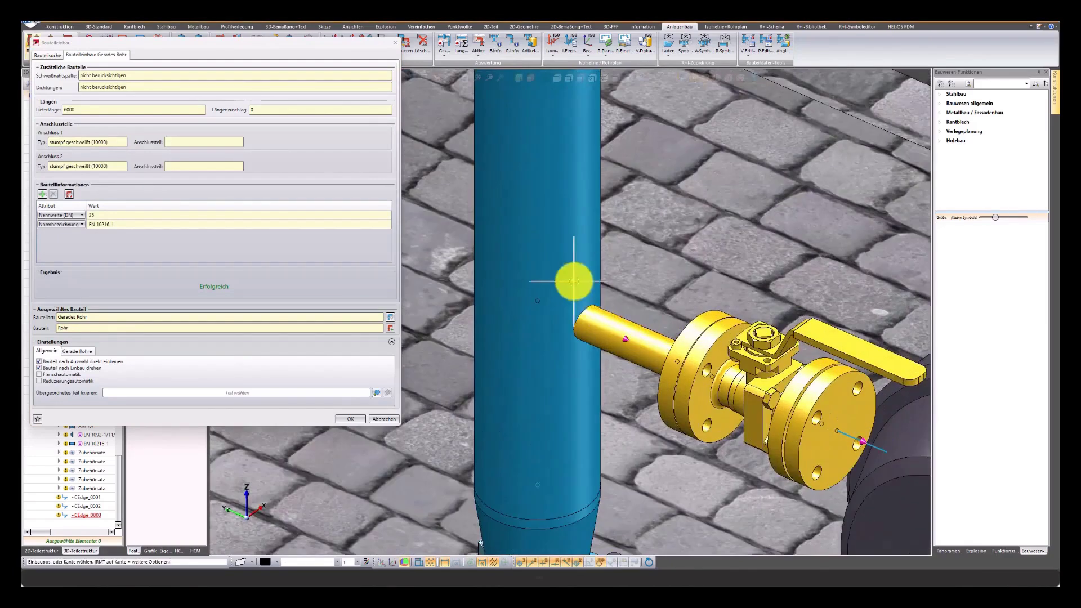
scroll(557, 330, "down", 3)
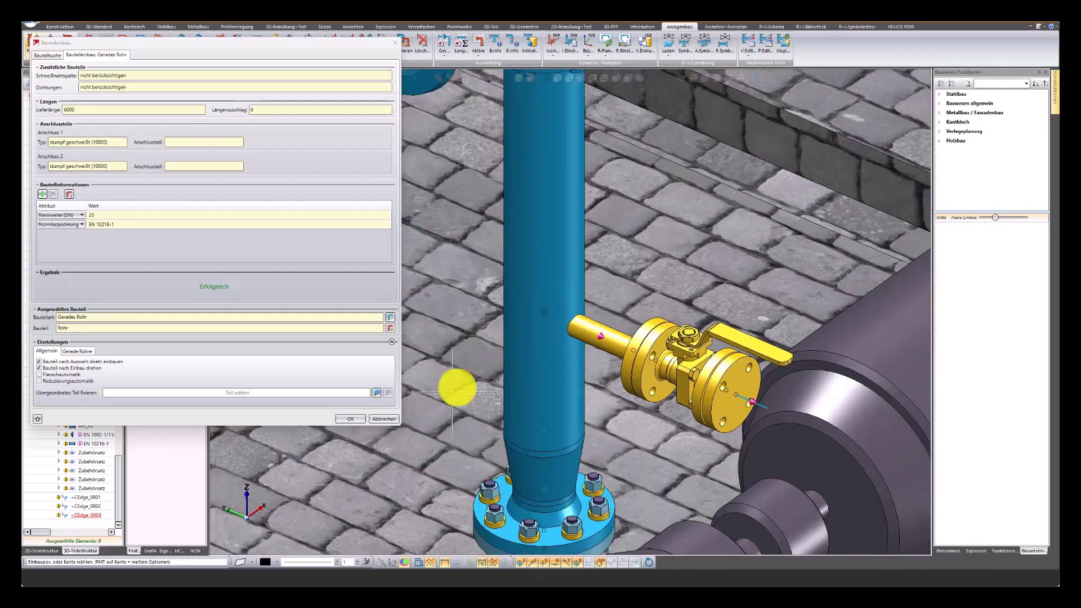
left_click(350, 420)
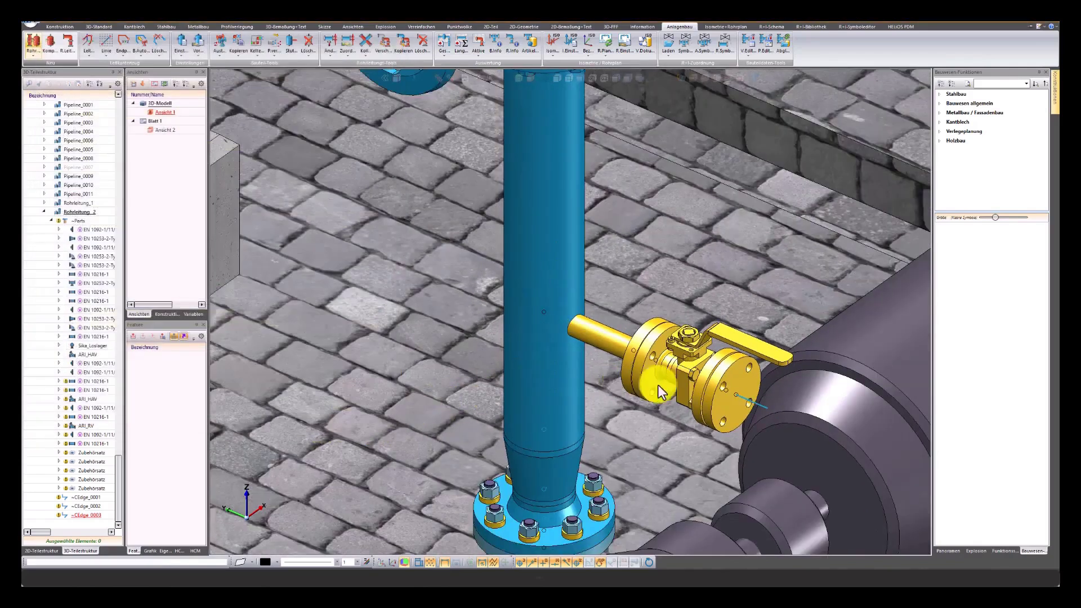
- Realign the DN25 ball-valve branch to the riser using the valve flange's axis
right_click(749, 401)
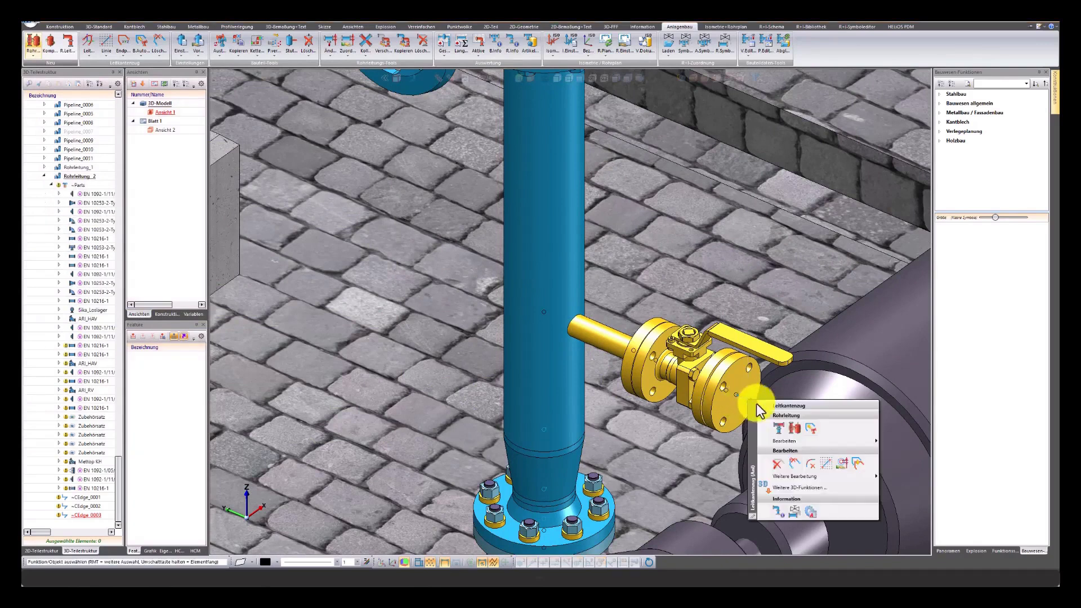
left_click(794, 464)
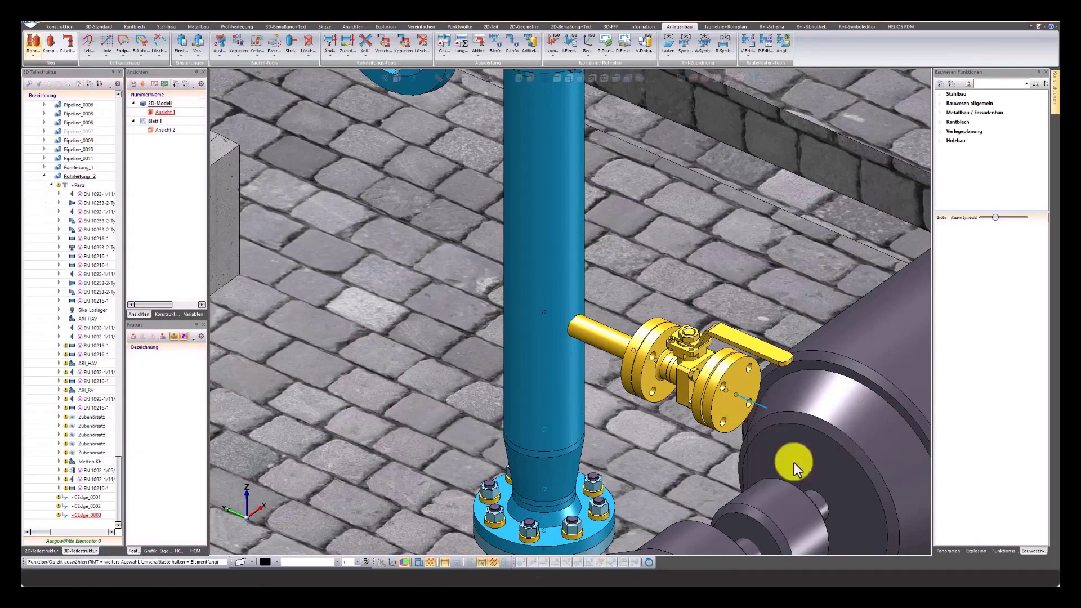
left_click(753, 423)
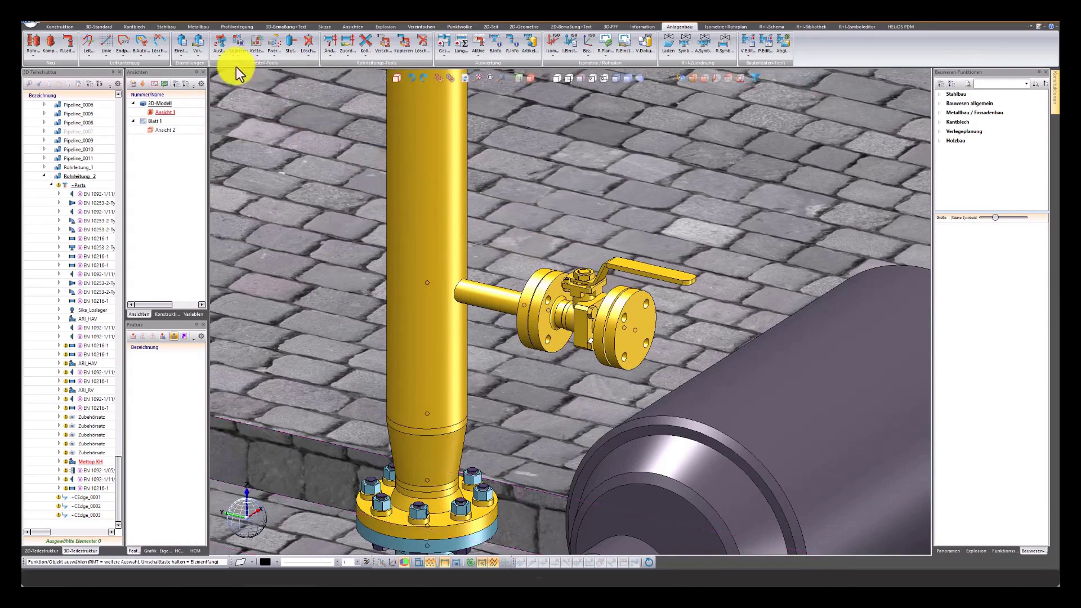
- Auto-bolt both flange joints of the DN25 branch ball valve with screws and nuts
left_click(220, 54)
left_click(248, 148)
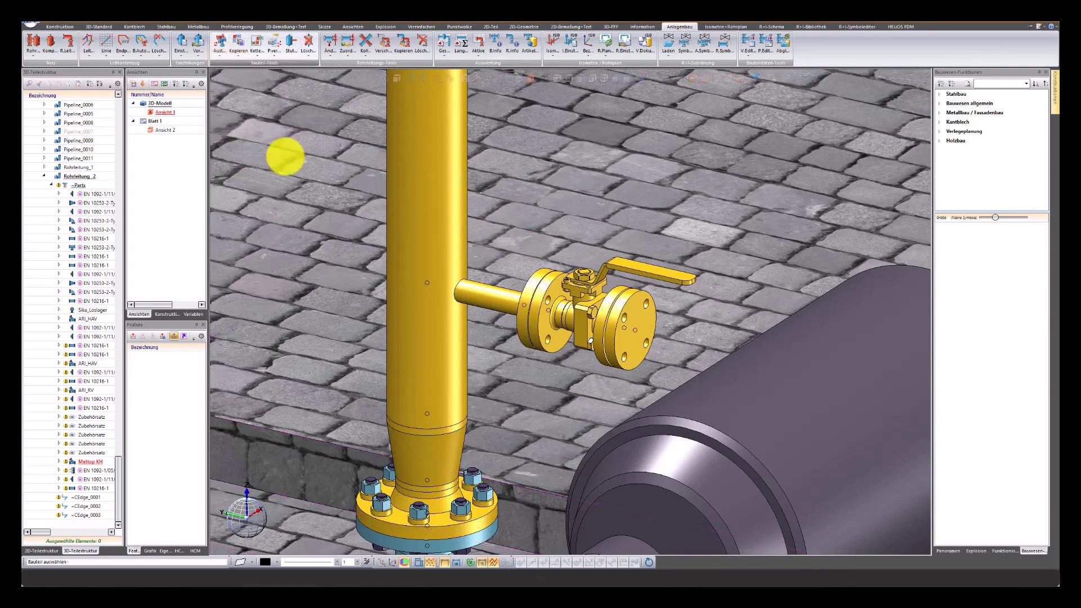
left_click(594, 304)
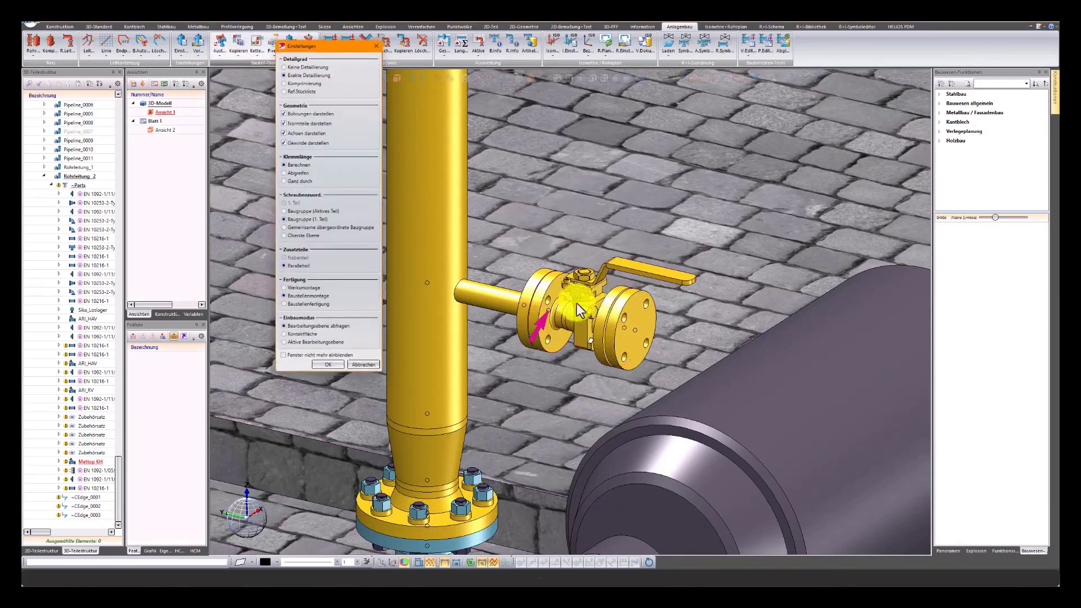
left_click(338, 365)
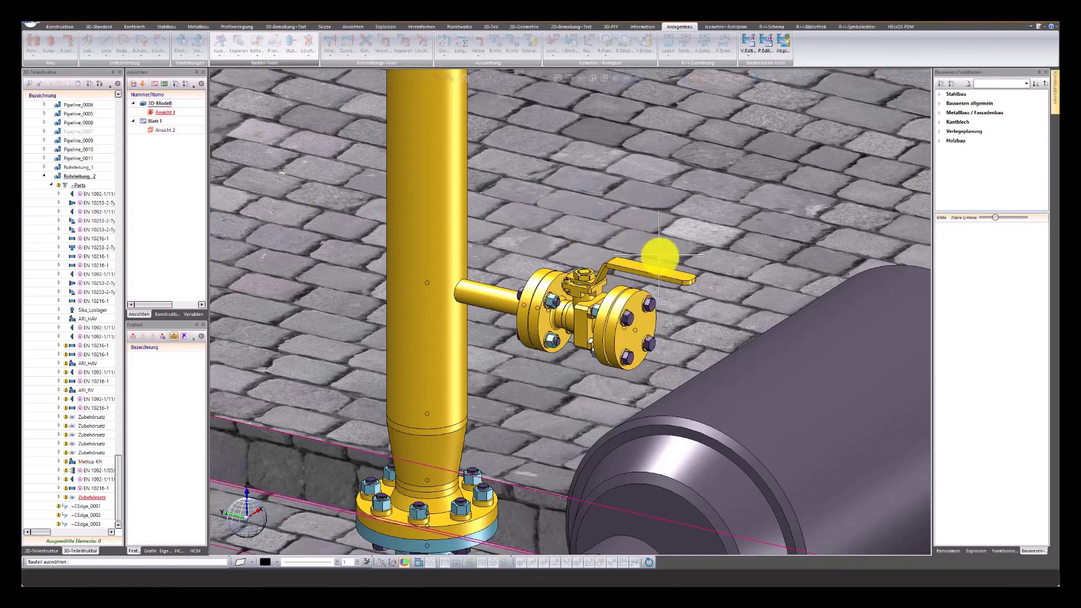
scroll(664, 241, "down", 5)
scroll(664, 277, "down", 3)
middle_click_drag(566, 249, 596, 354)
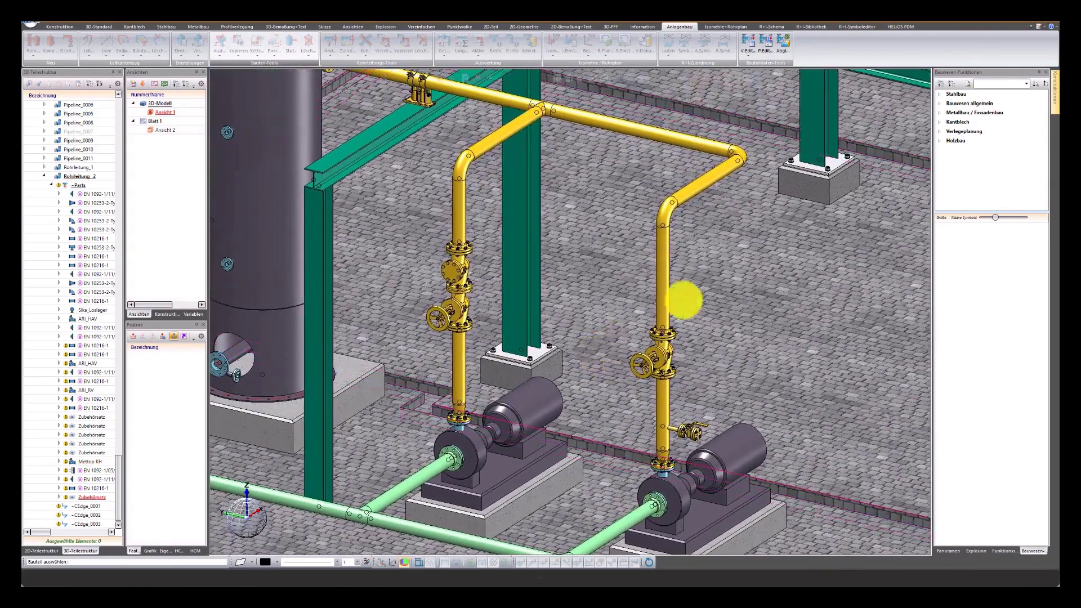